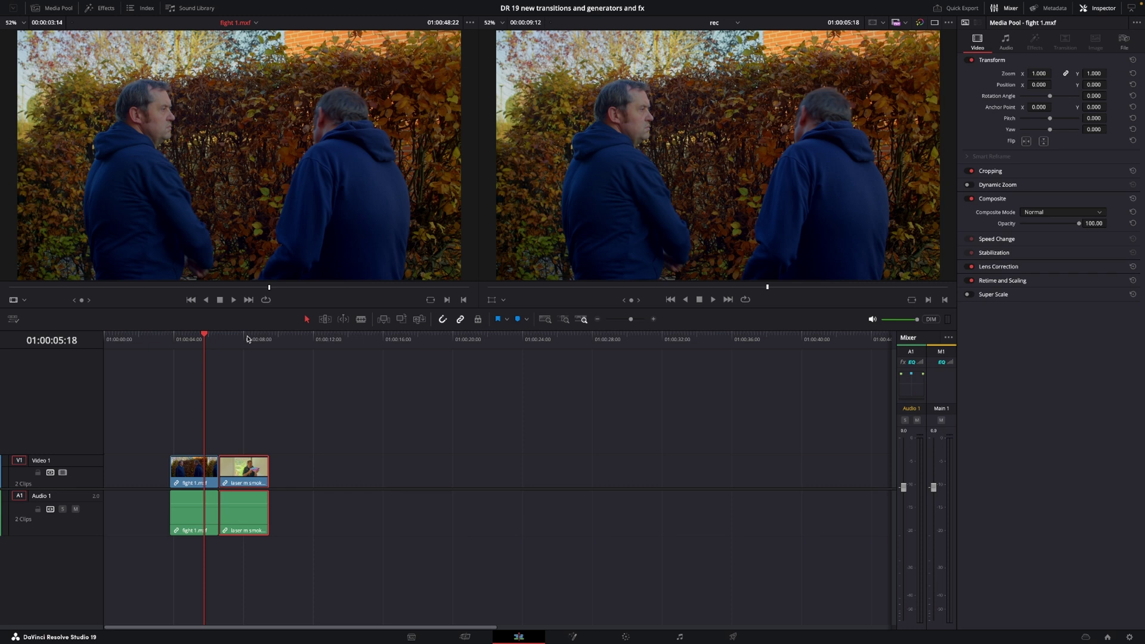
Open the Effects library beside the viewers to list the Fusion Effects
click(102, 9)
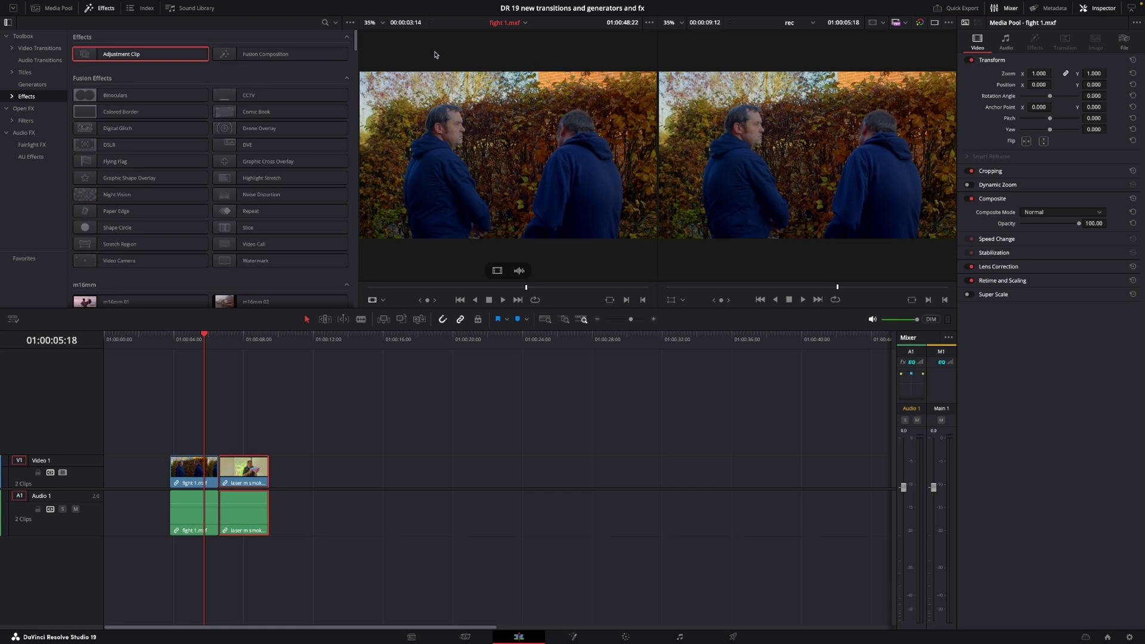
Add the Block Glitch Fusion transition at the cut between the fight 1 and laser clips
click(41, 48)
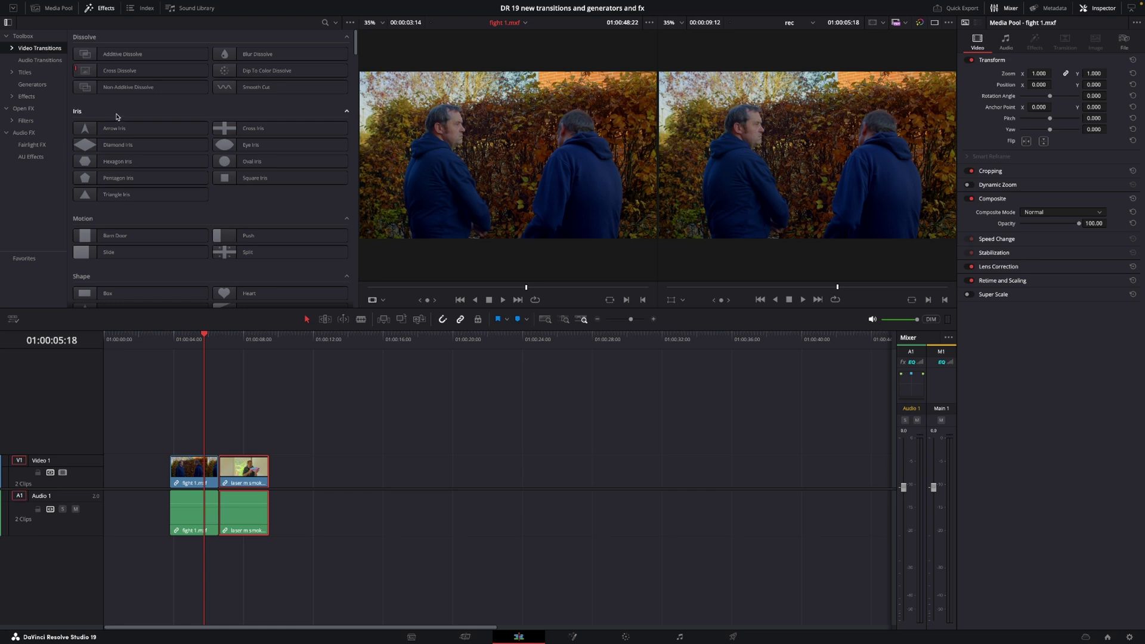
scroll(146, 183, down, 5)
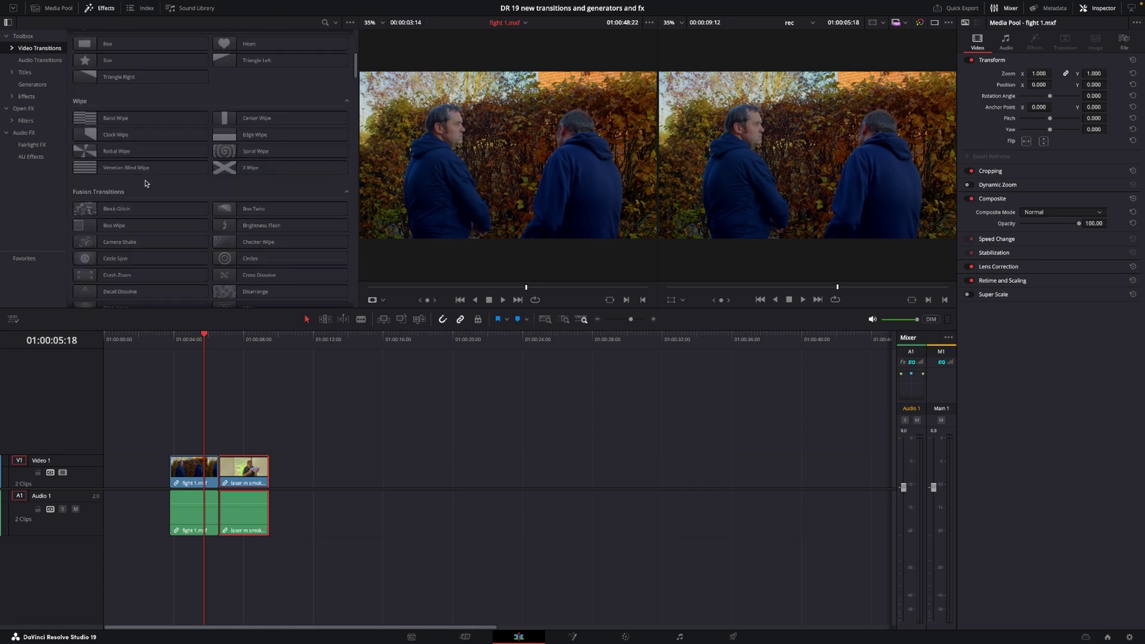
scroll(146, 183, down, 2)
mouse_move(120, 122)
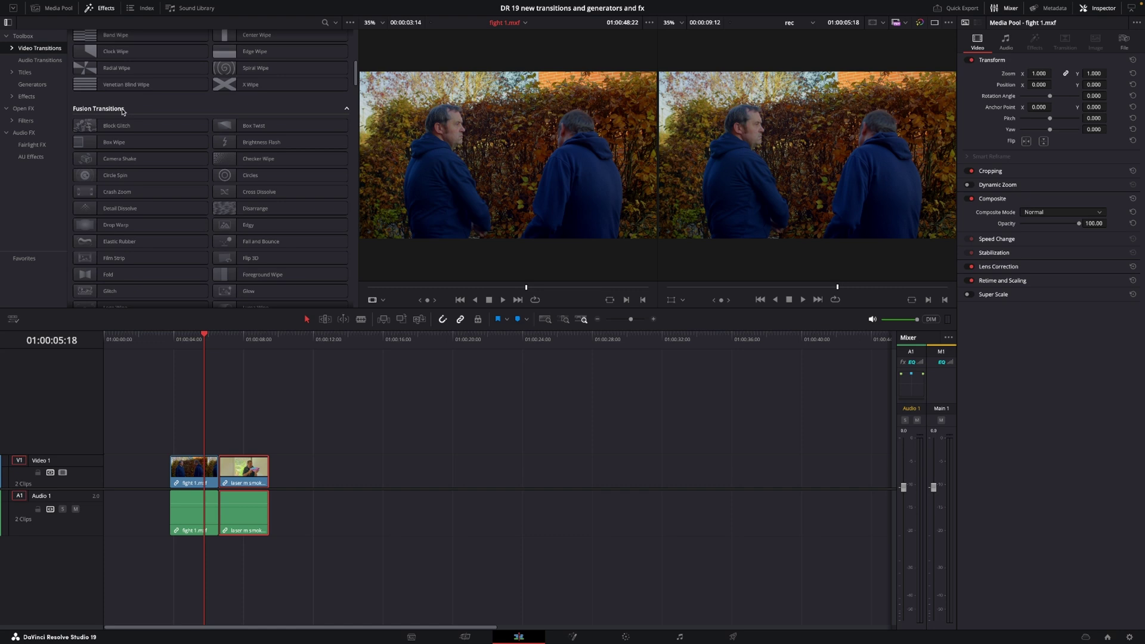
drag(126, 125, 237, 471)
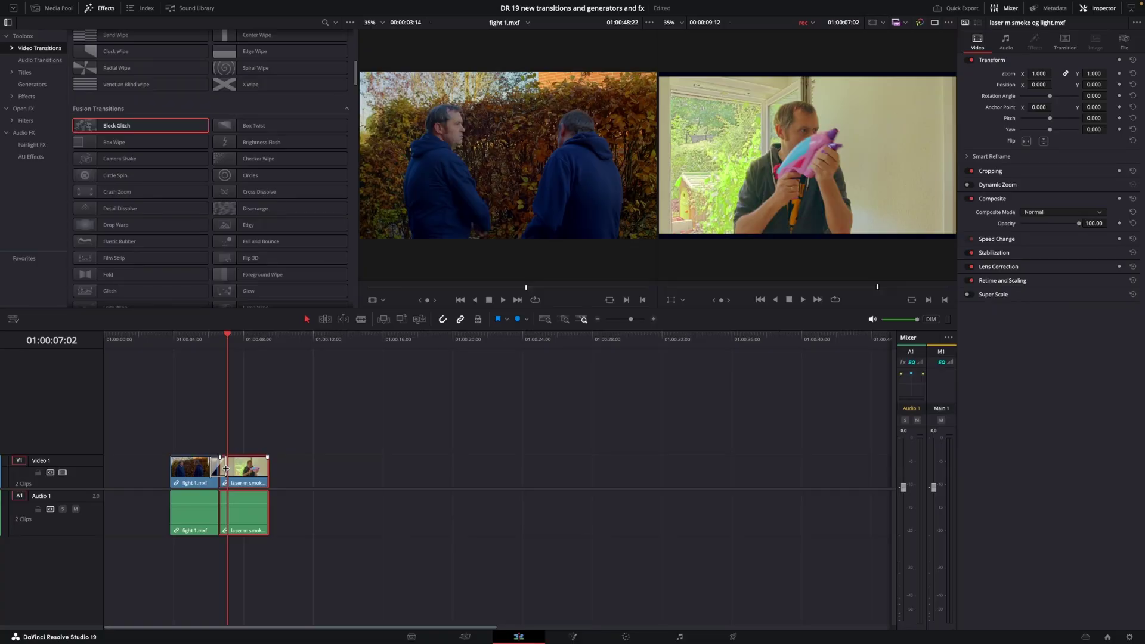
Set Block Glitch to Frequency 63.1, Aspect 1.372, Color Random Seed 7220, Quality Offset 90.4, then replay it
click(223, 469)
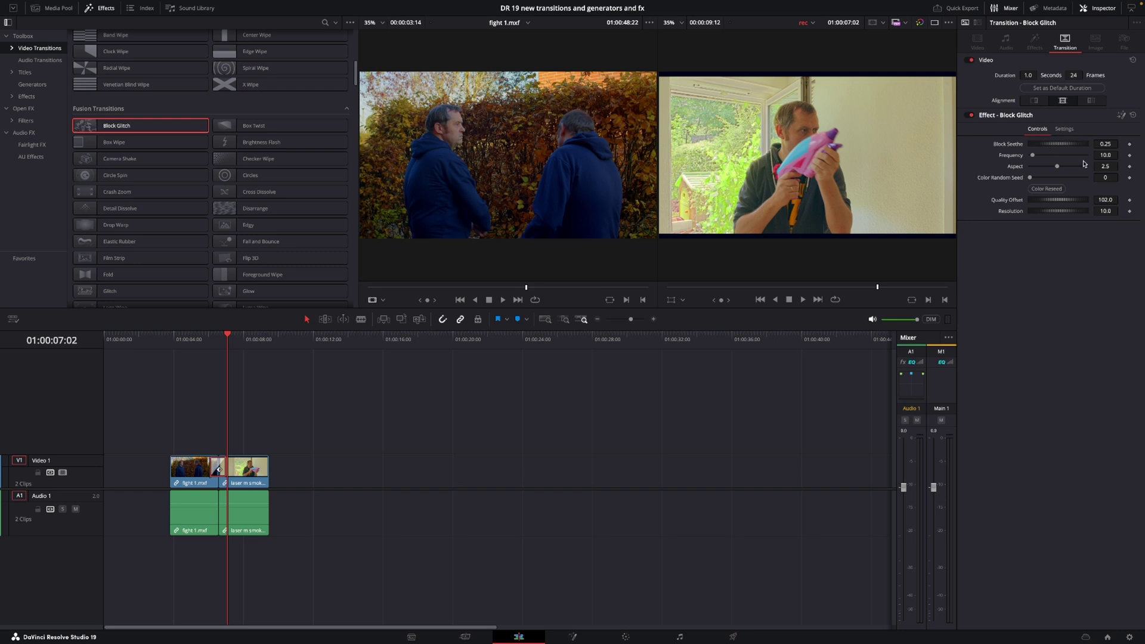
key(j)
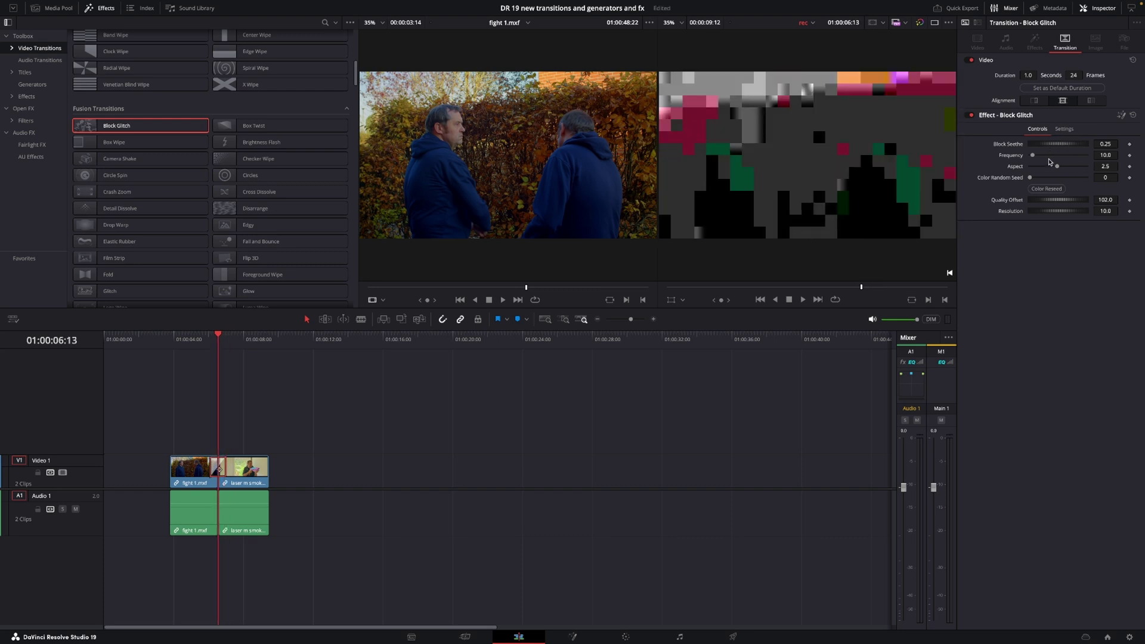
mouse_move(1033, 157)
mouse_down()
mouse_move(1048, 154)
mouse_move(1043, 169)
mouse_up()
click(1033, 186)
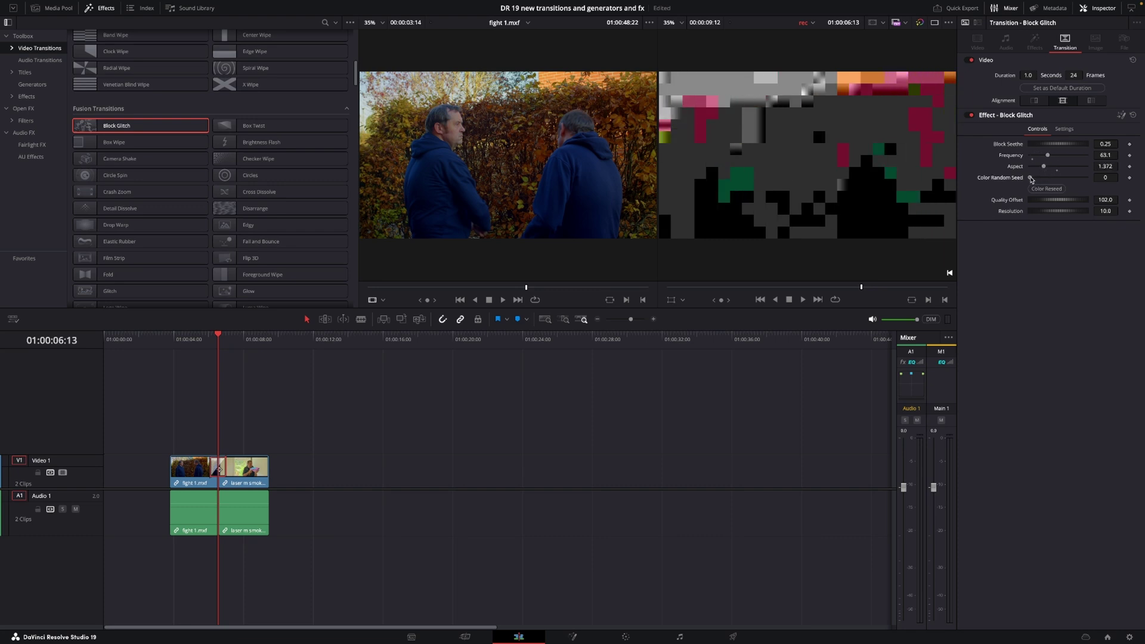
drag(1068, 202, 1067, 203)
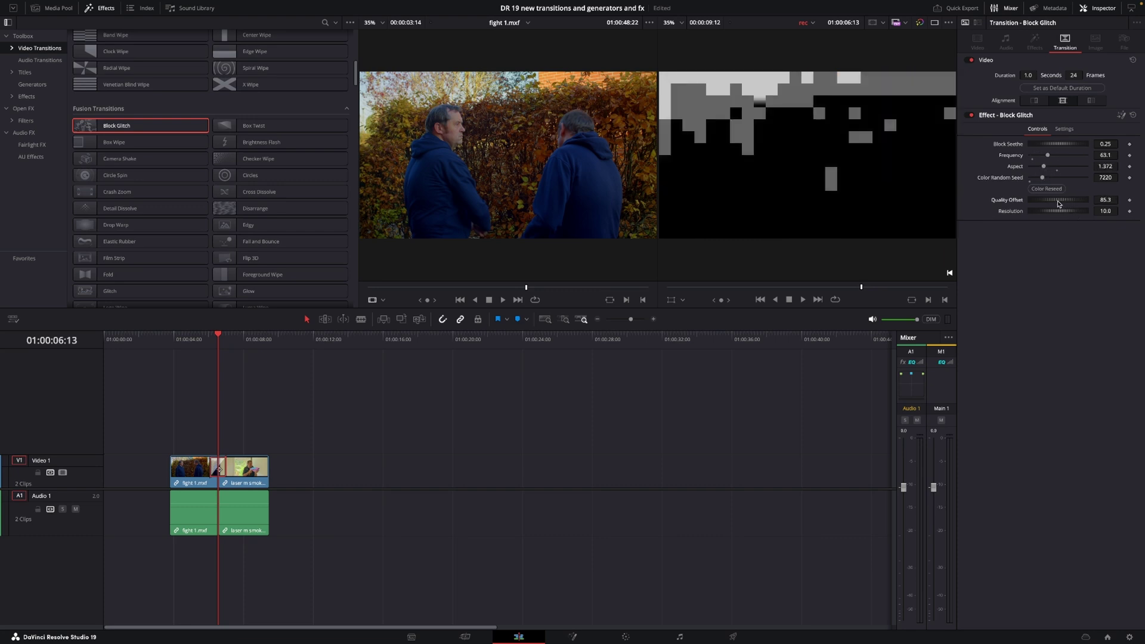
click(204, 344)
key(space)
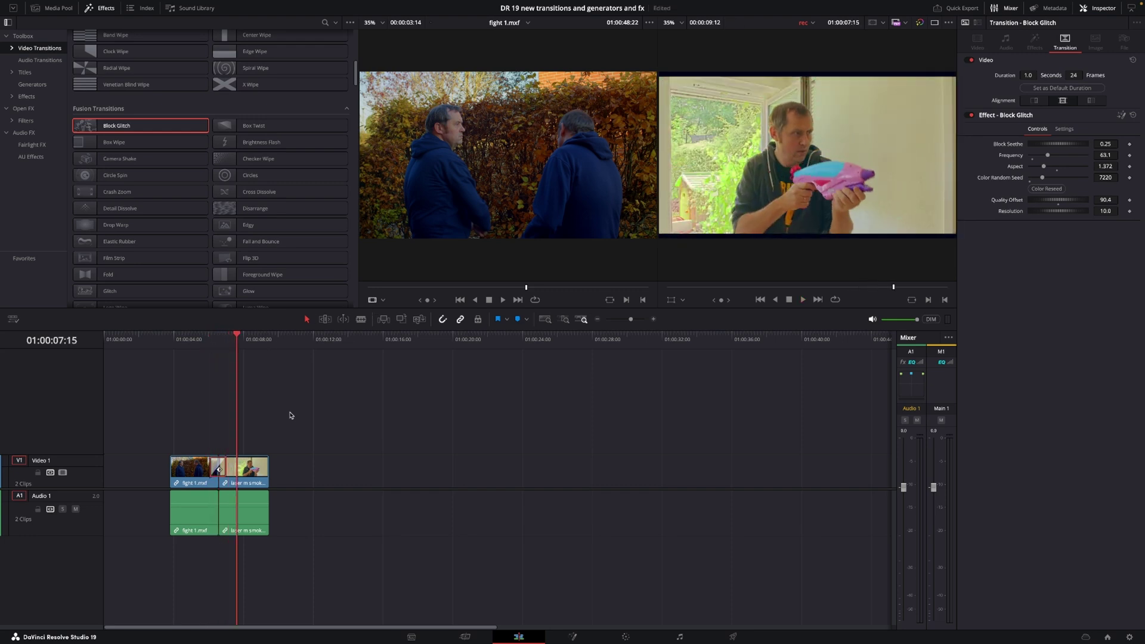
Try a Box Wipe transition at the cut, then stop playback and delete it
click(227, 467)
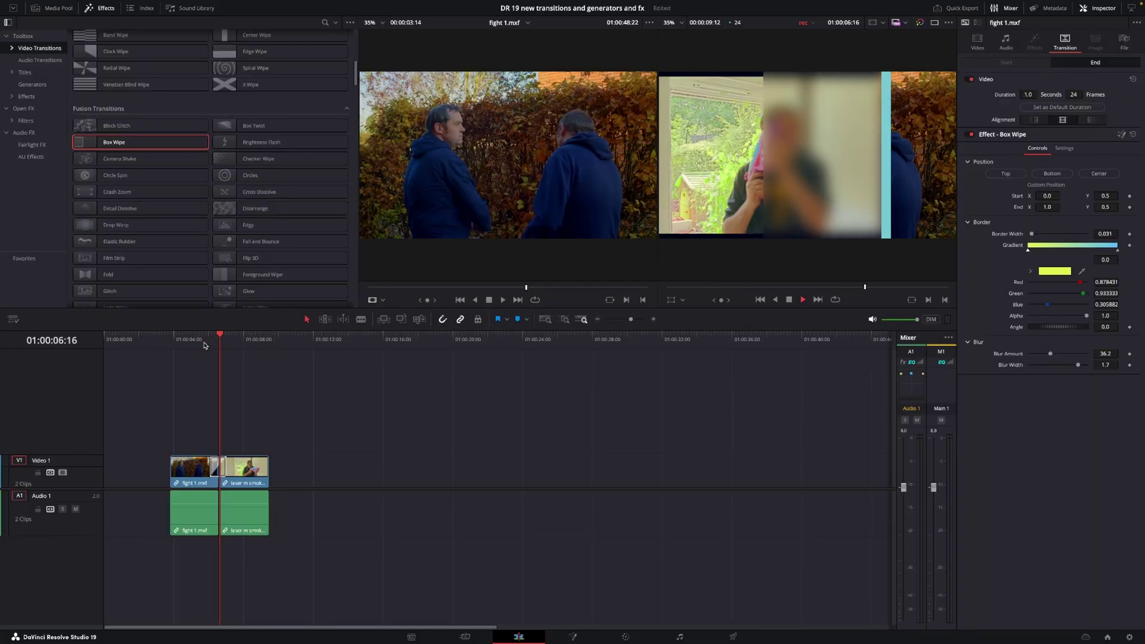
click(210, 343)
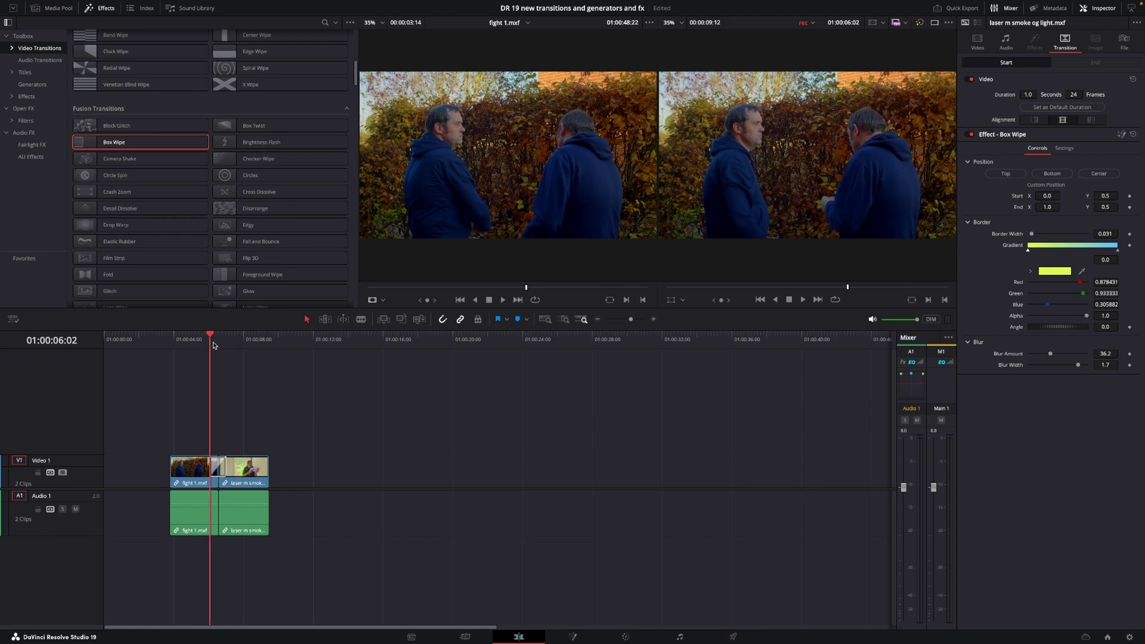
key(Delete)
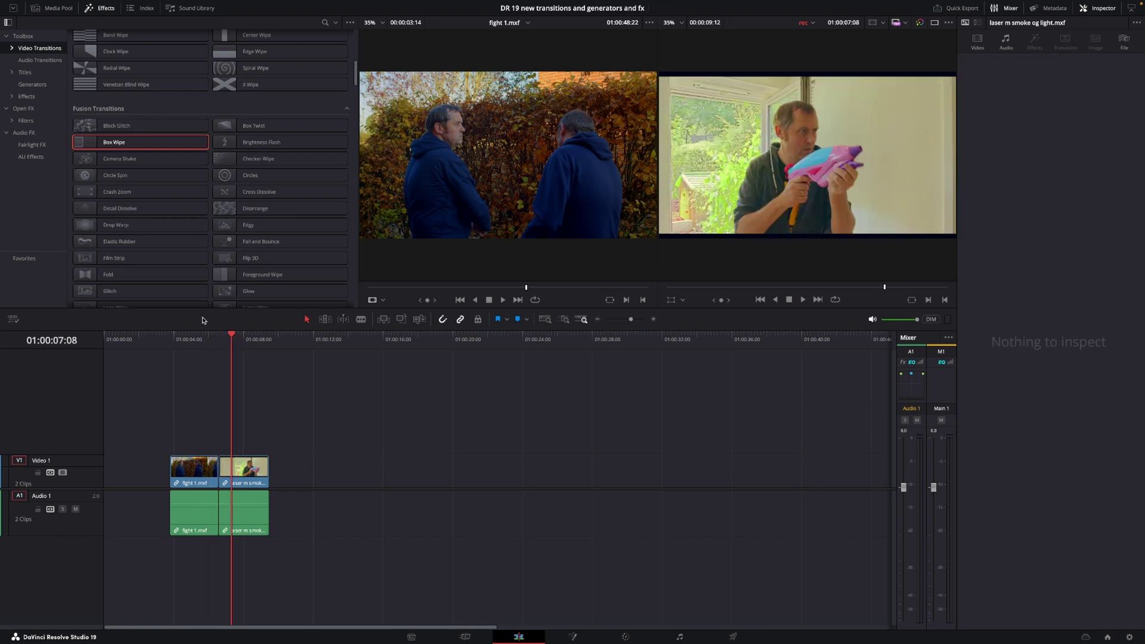
Drop the Elastic Rubber Fusion transition onto the join between the two Video 1 clips
drag(257, 208, 218, 456)
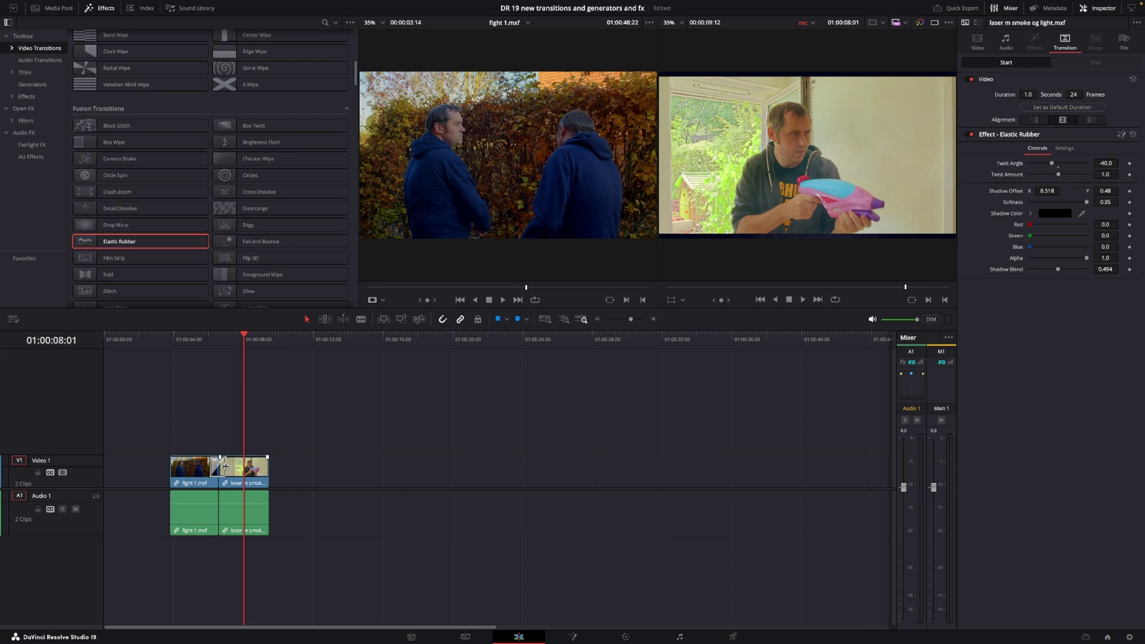
Replace Elastic Rubber with a Vee Wipe transition at the cut, preview it, then list the generators
key(Delete)
scroll(182, 275, down, 10)
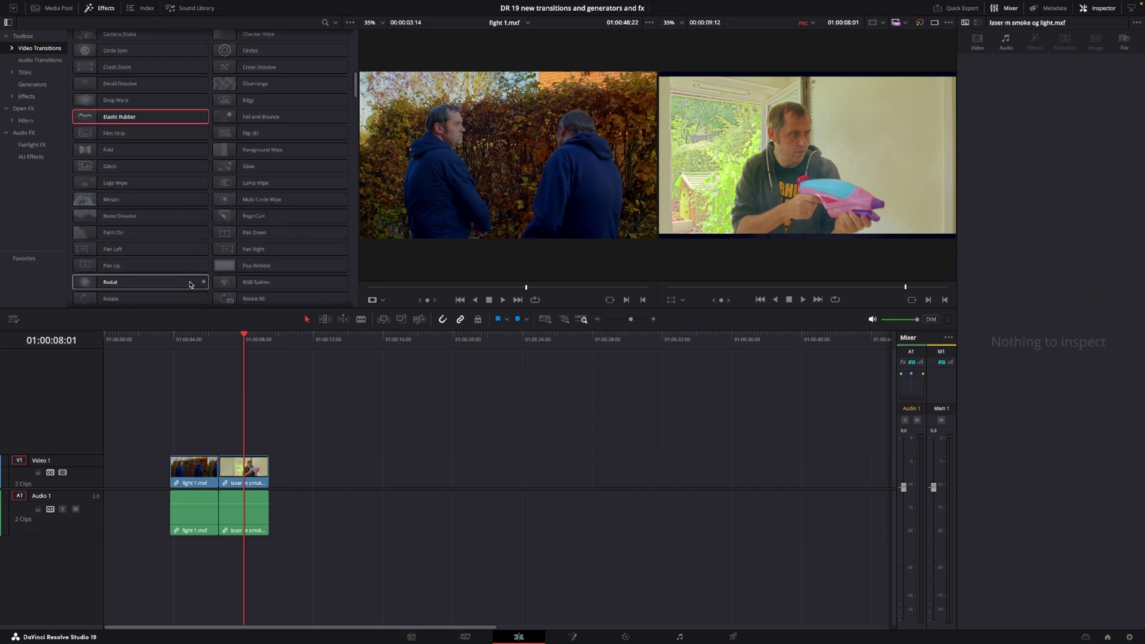
drag(254, 190, 225, 468)
click(196, 338)
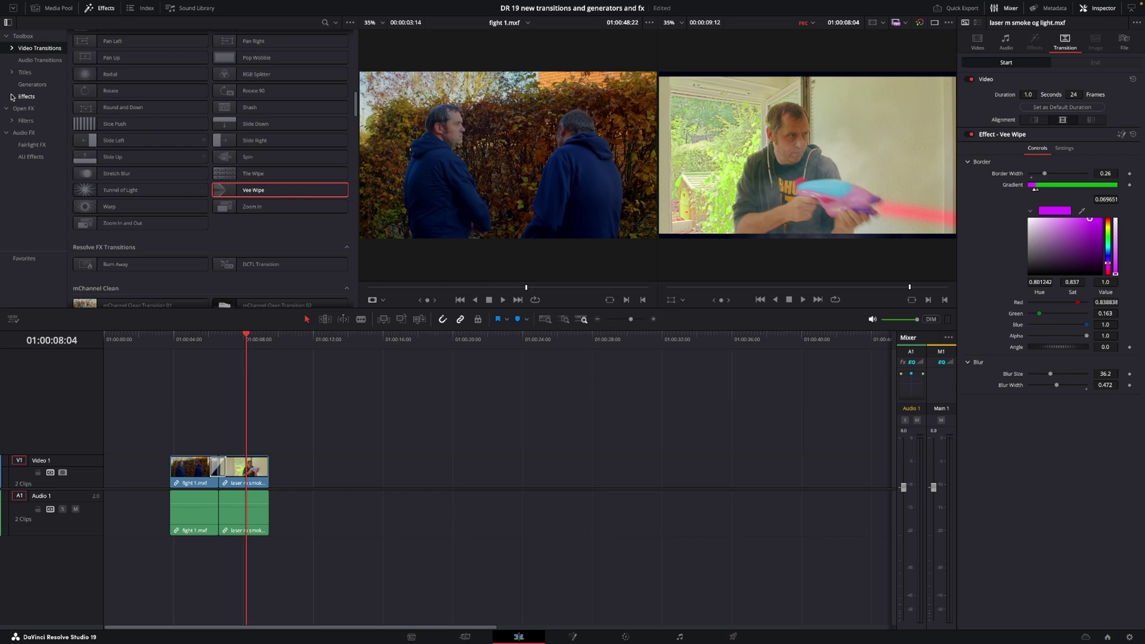
click(32, 84)
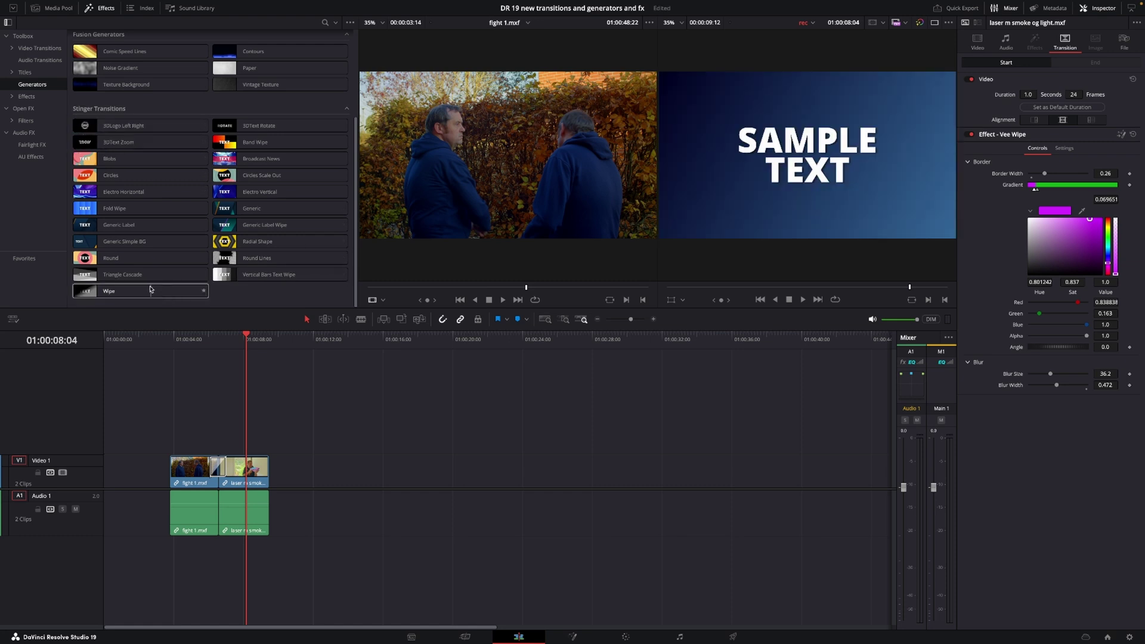
Place the Circles stinger on Video 2, preview it, and delete the Vee Wipe transition
drag(85, 177, 352, 445)
click(359, 337)
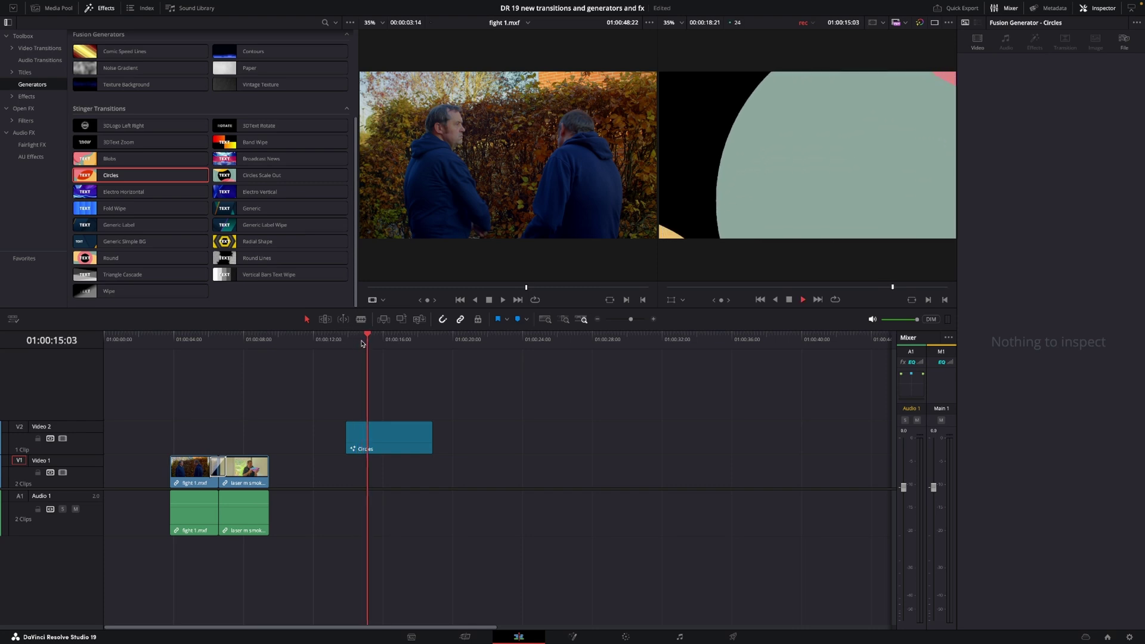
key(space)
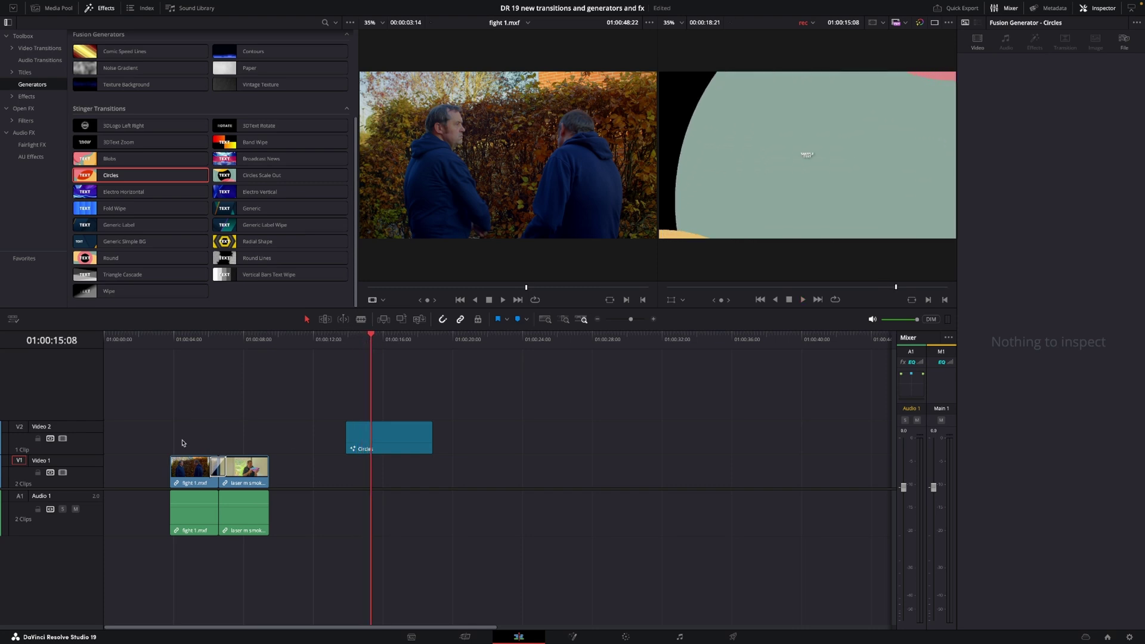
click(226, 463)
key(Delete)
Line up the Circles stinger with the fight clip over the cut and play it through
drag(391, 438, 228, 439)
click(199, 340)
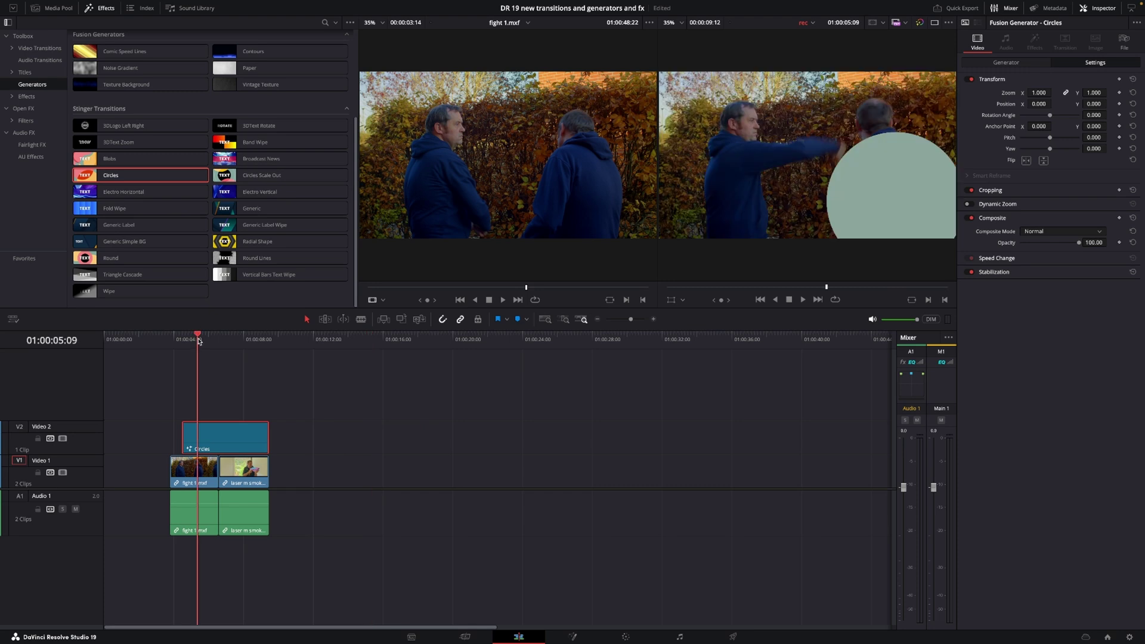
drag(199, 340, 237, 344)
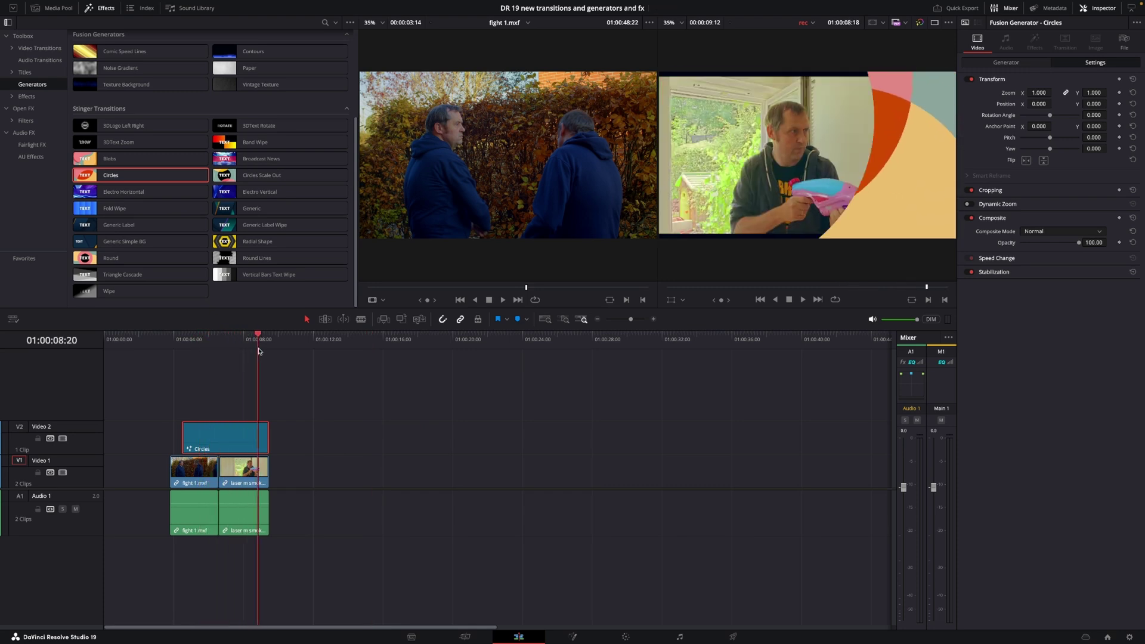
drag(259, 351, 177, 366)
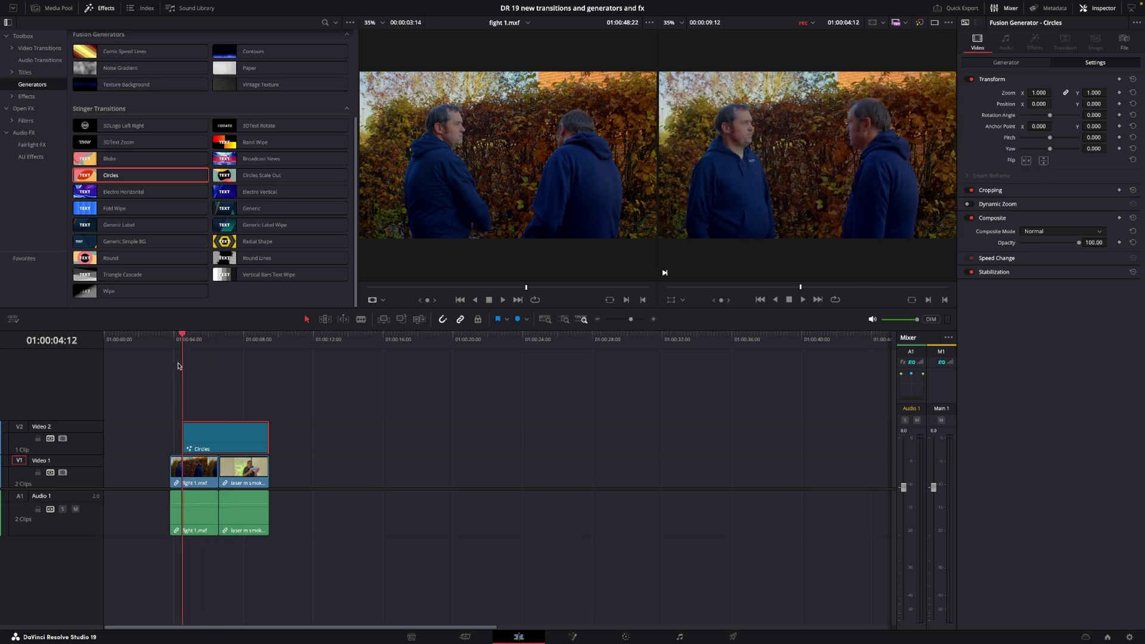
key(space)
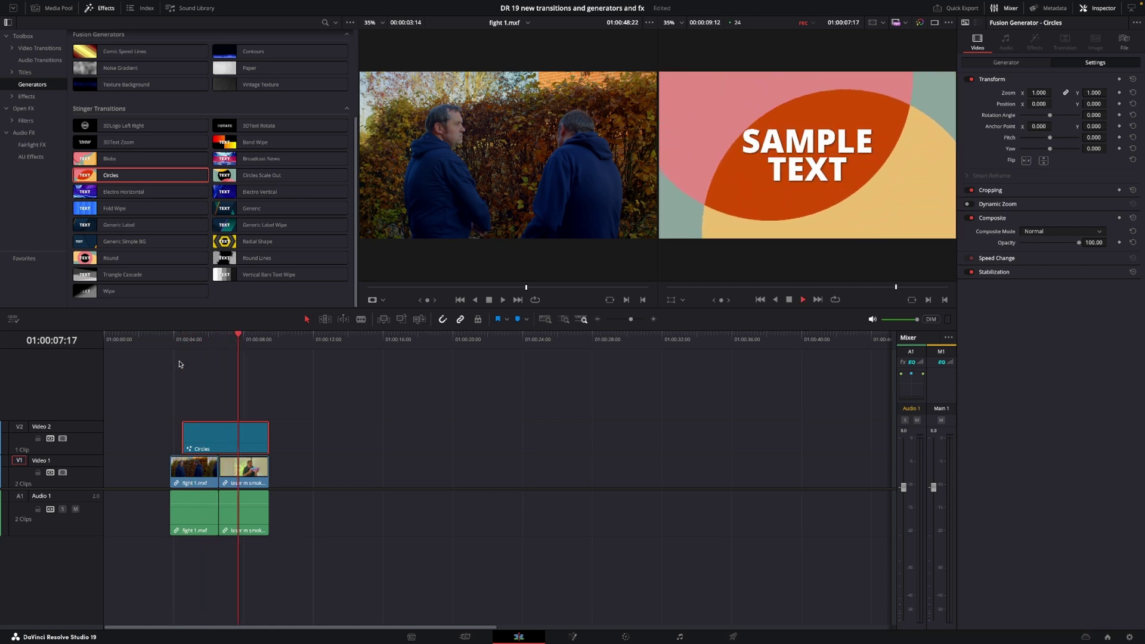
key(space)
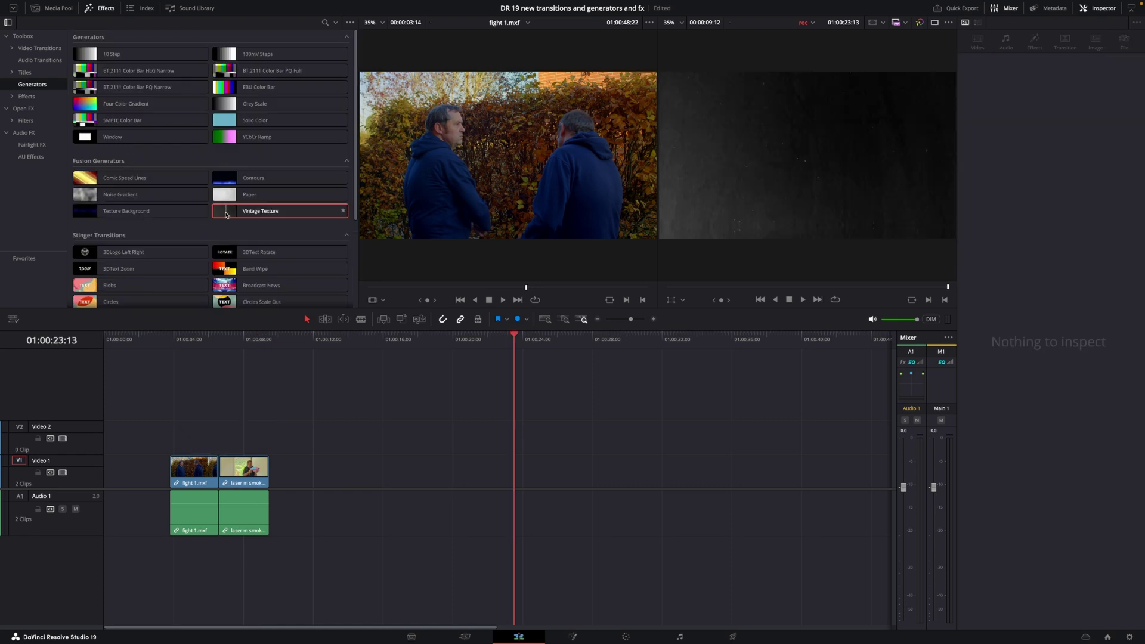
Add a Vintage Texture generator clip to Video 1 after the opening clips and play it
drag(226, 214, 435, 471)
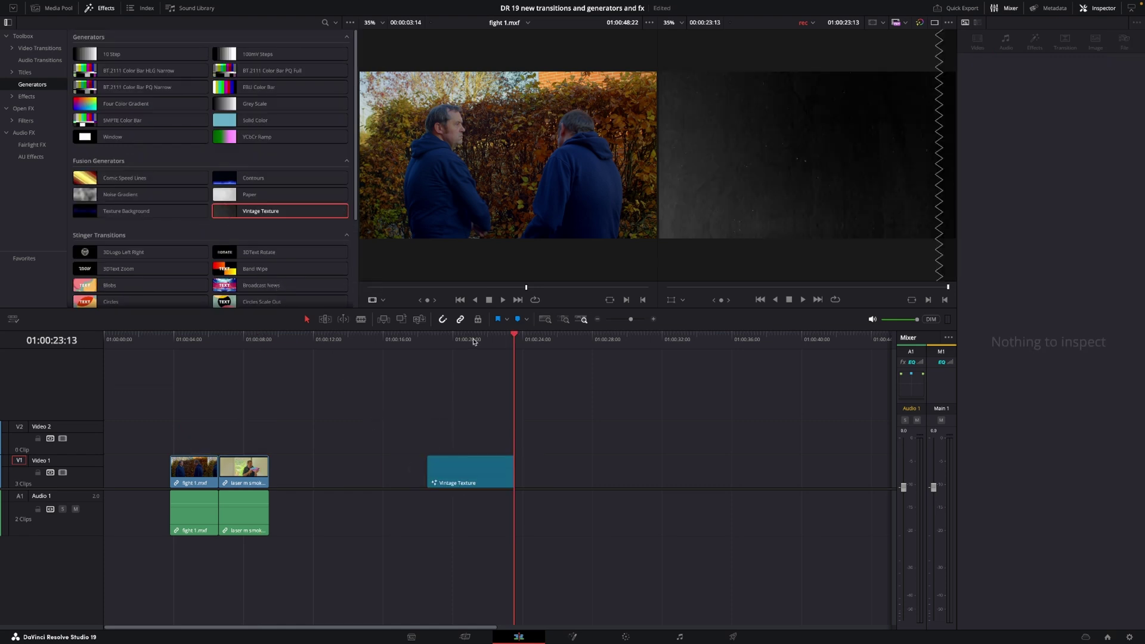
click(450, 350)
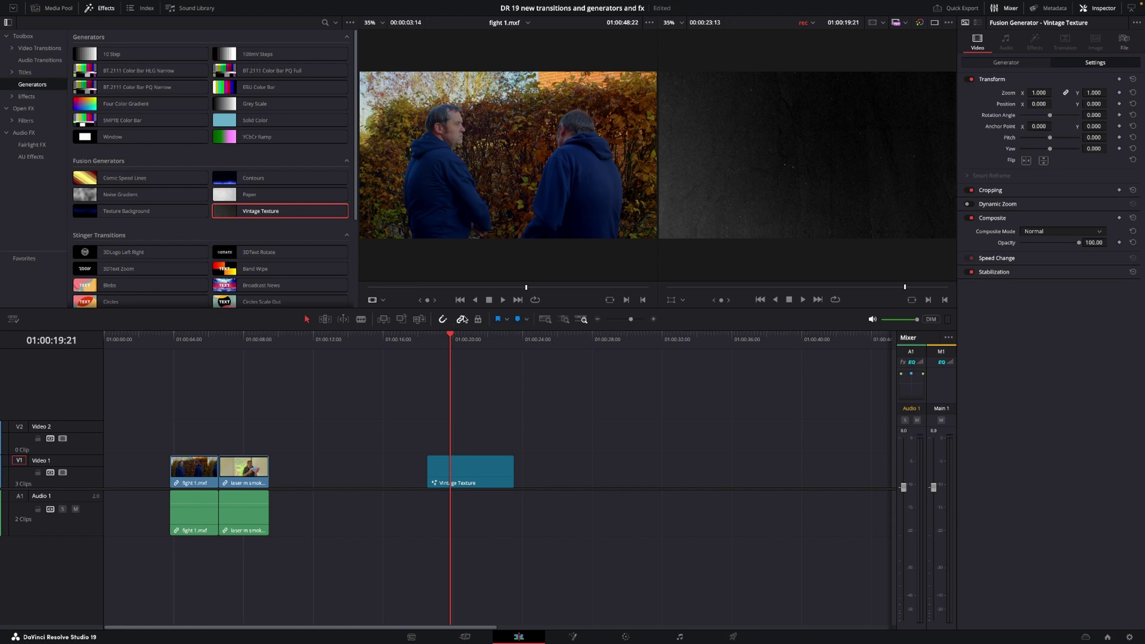
key(space)
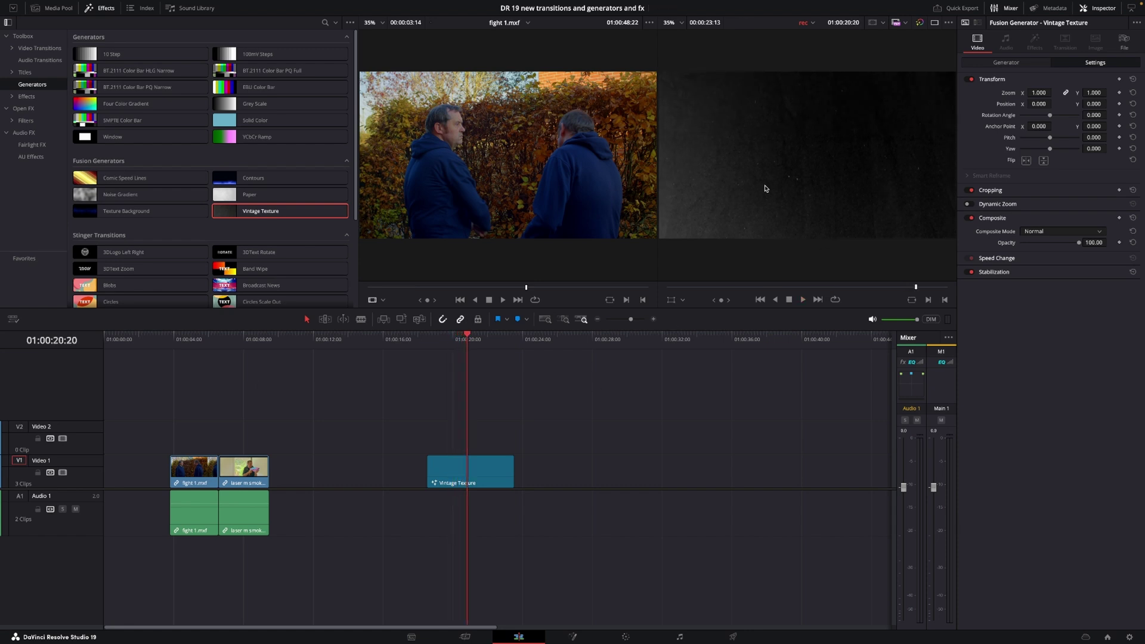
Turn off Dark Texture on the Vintage Texture clip for a light grain and replay it
click(491, 476)
click(1006, 63)
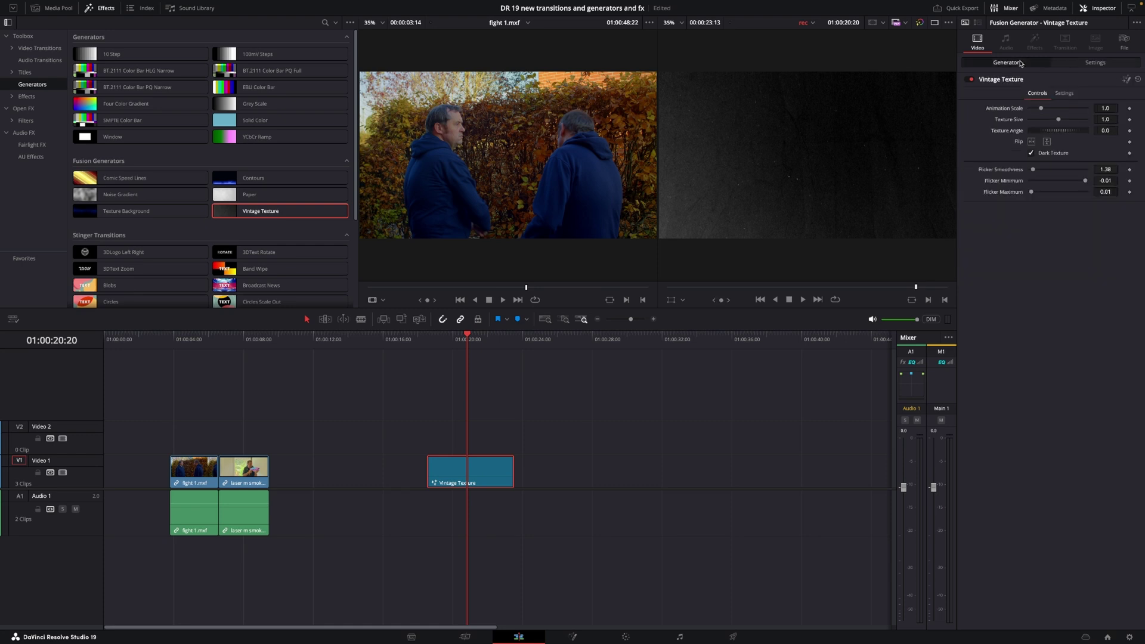
click(1032, 154)
key(space)
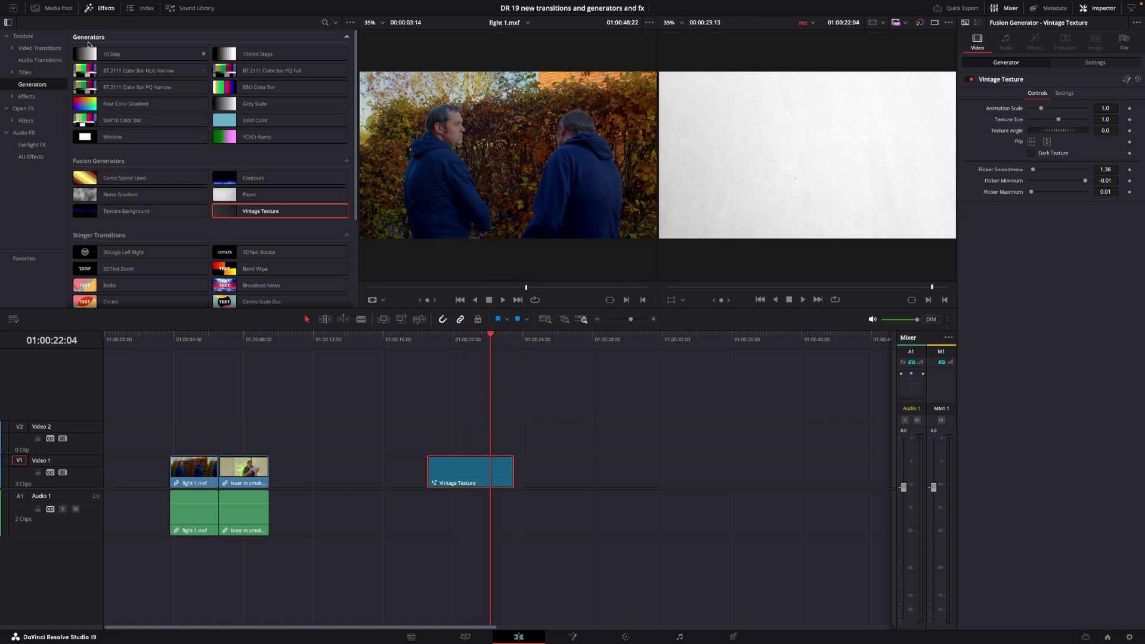
Put the Thumbs Up clip on Video 1 beneath the Vintage Texture clip, moved up to Video 2
click(52, 8)
drag(106, 278, 552, 459)
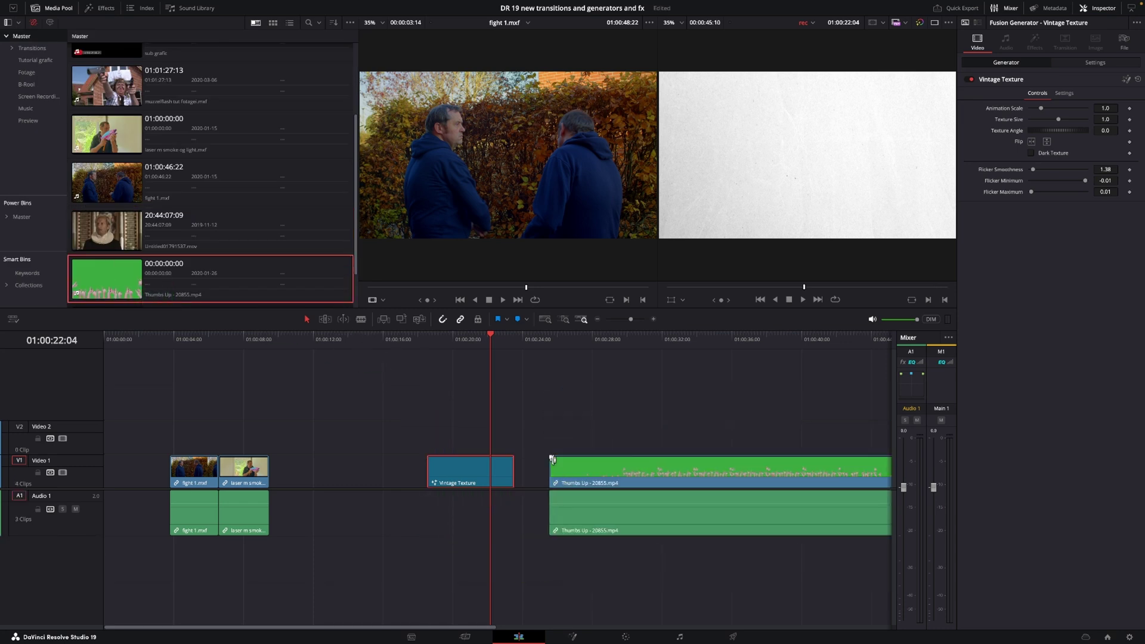
drag(465, 462, 467, 427)
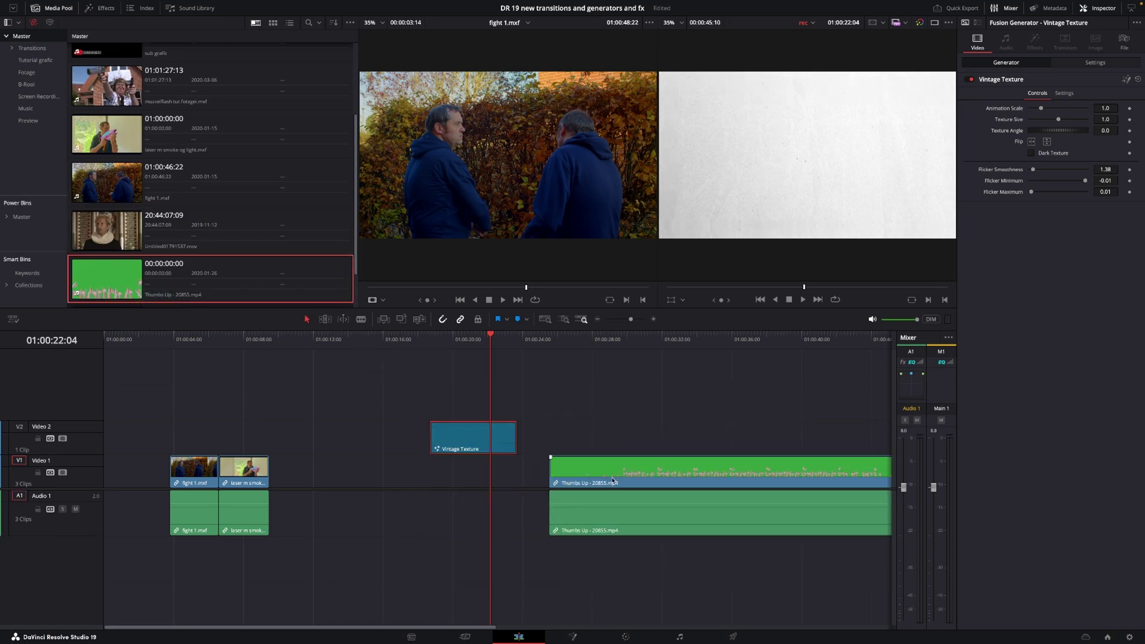
drag(613, 481, 448, 469)
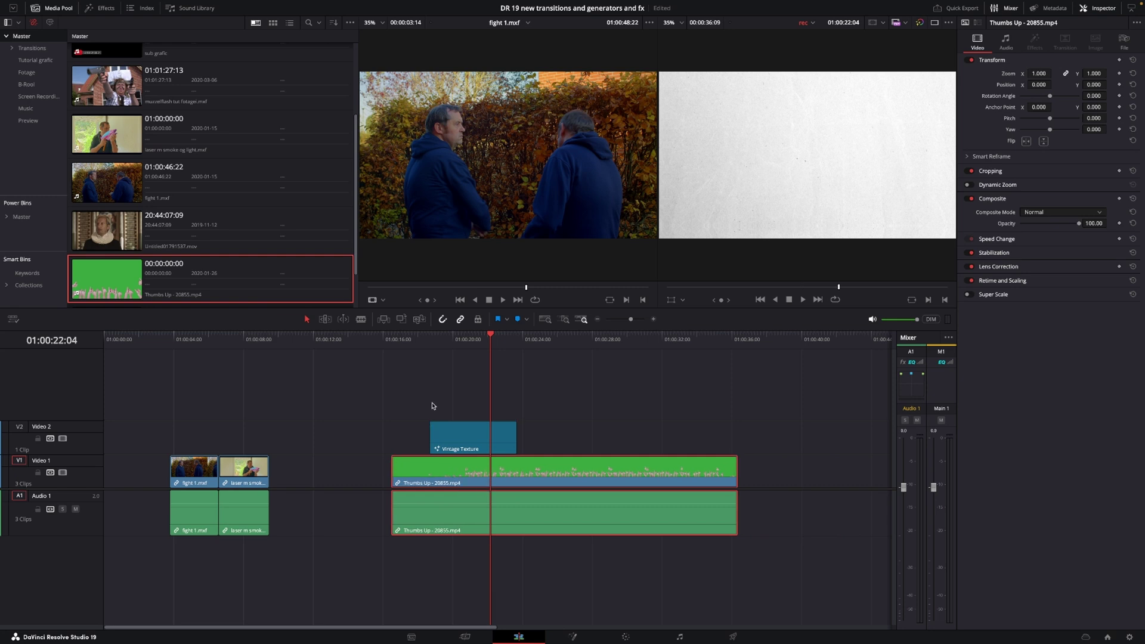
Lower the Vintage Texture composite opacity to 42.75 and preview the blend
drag(448, 338, 460, 338)
click(510, 430)
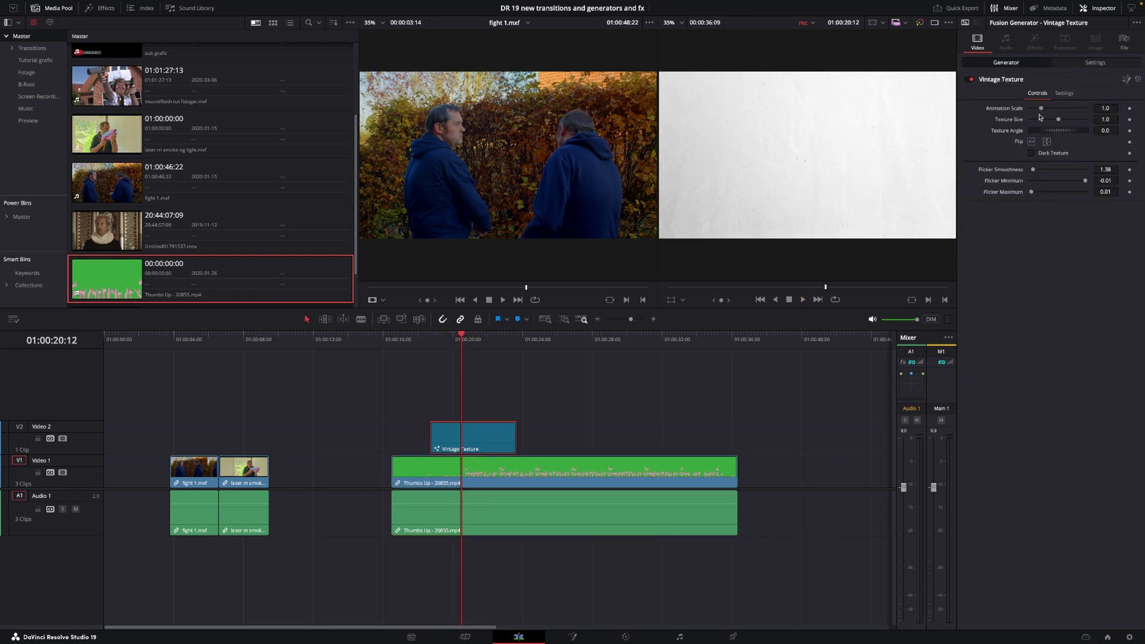
click(1071, 62)
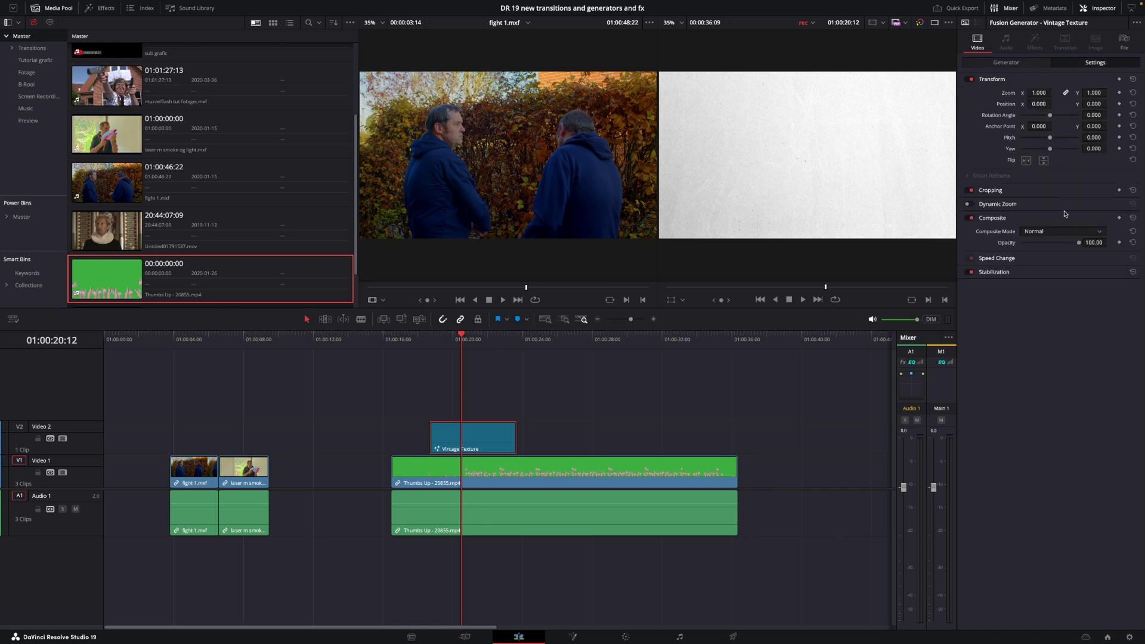
drag(1081, 245, 1058, 247)
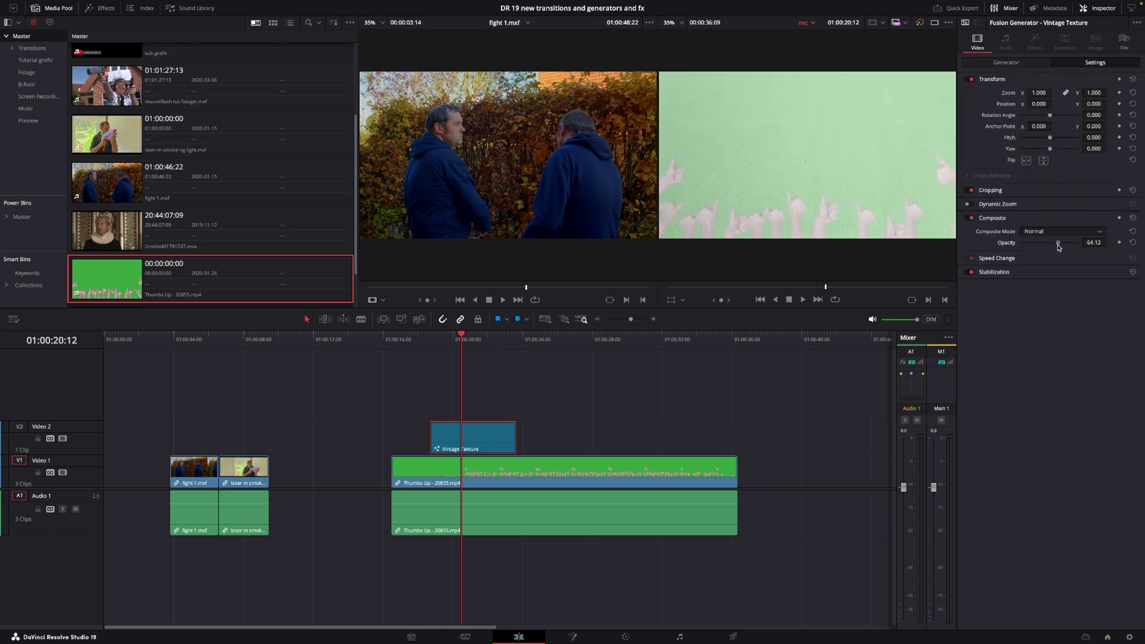
key(space)
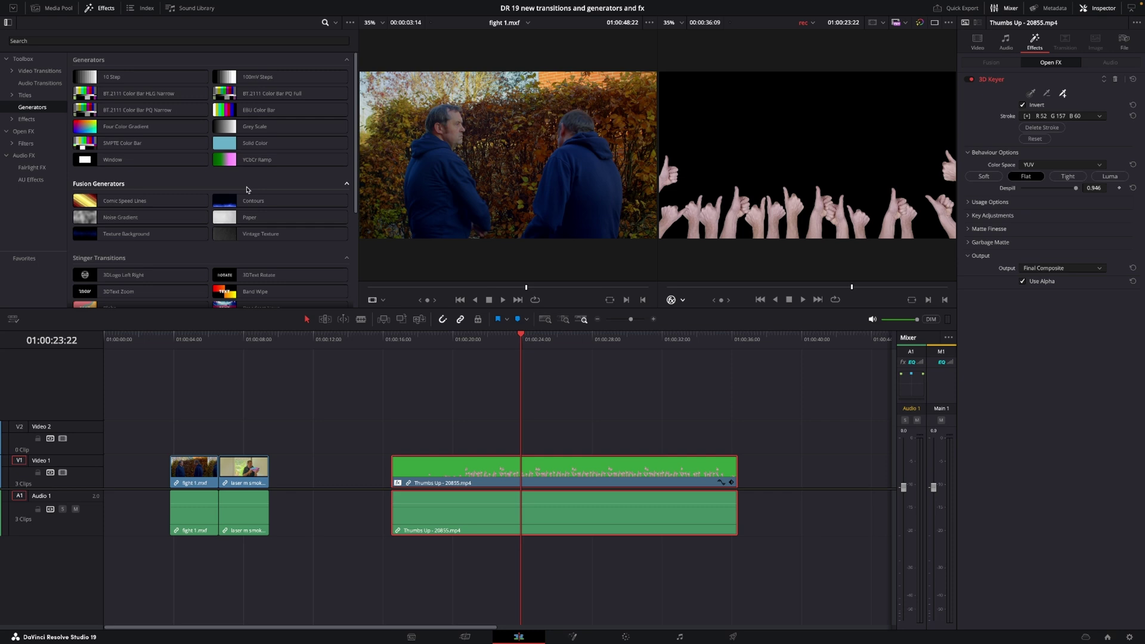
Add Comic Speed Lines on Video 2, preview it, and lift the Thumbs Up clip to Video 3
drag(129, 200, 421, 439)
click(435, 343)
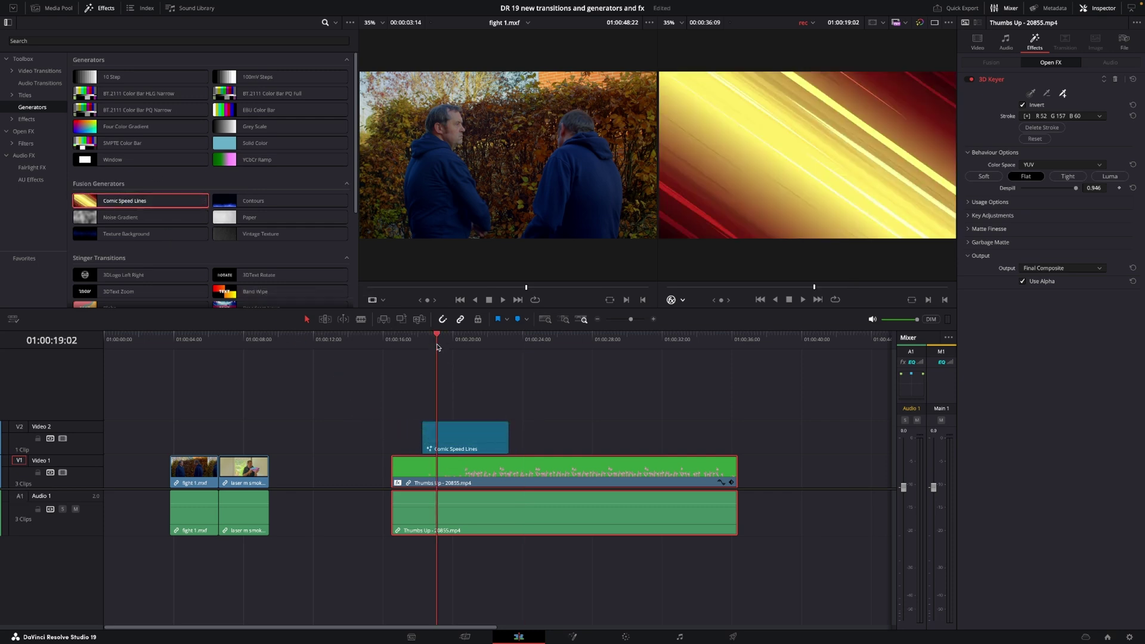
key(space)
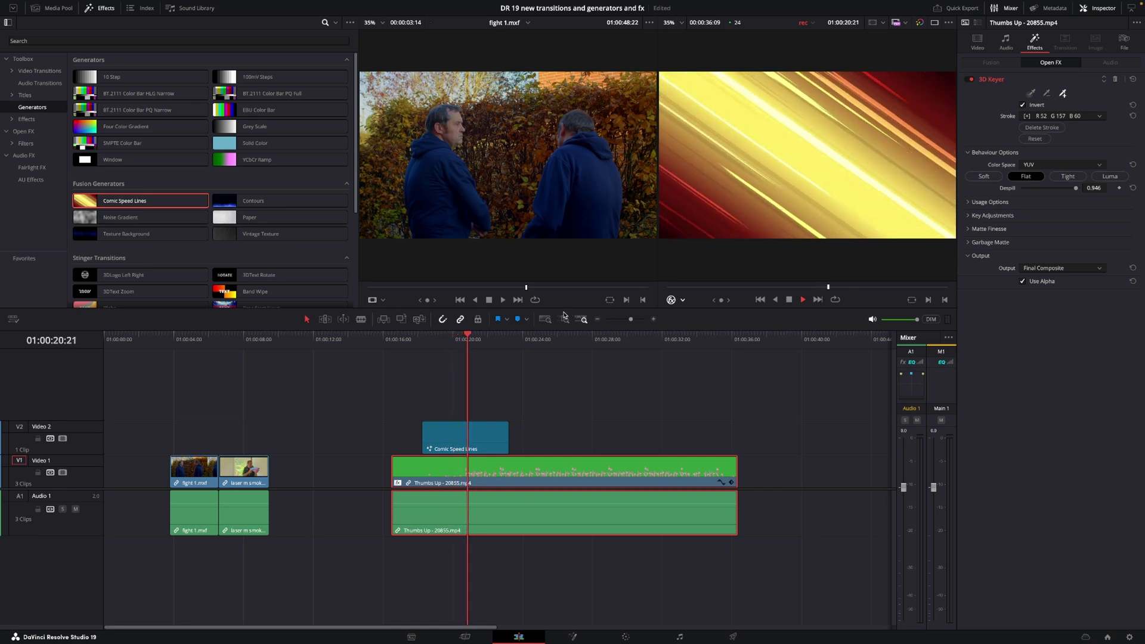
key(space)
drag(535, 462, 538, 394)
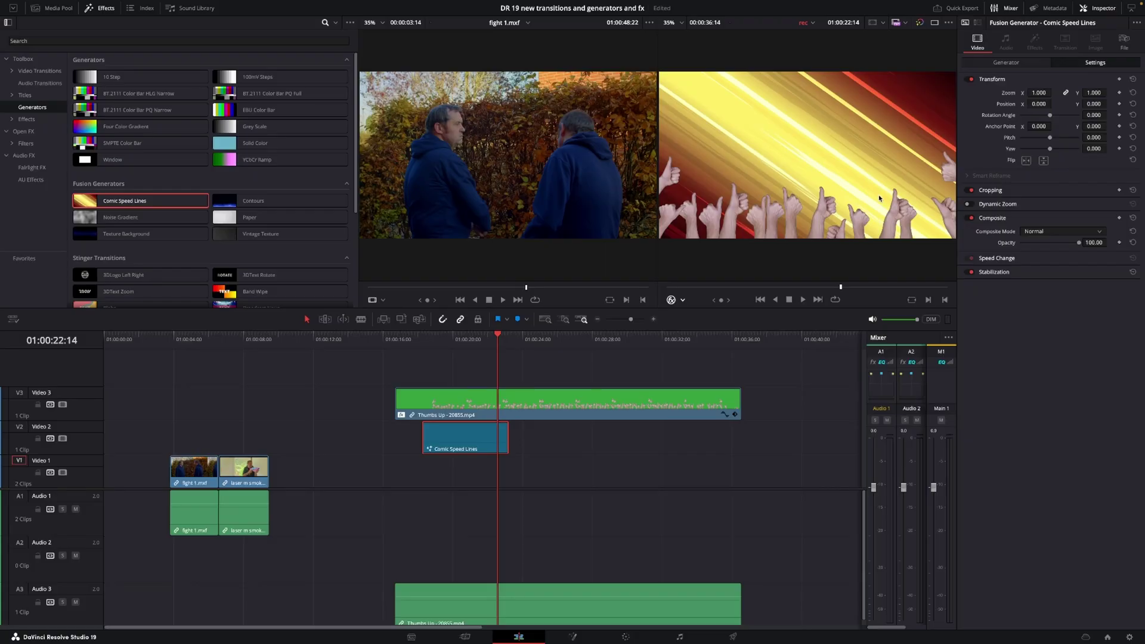
Raise the Comic Speed Lines Speed to 10.319, then play it back from near the generator's start
click(1013, 63)
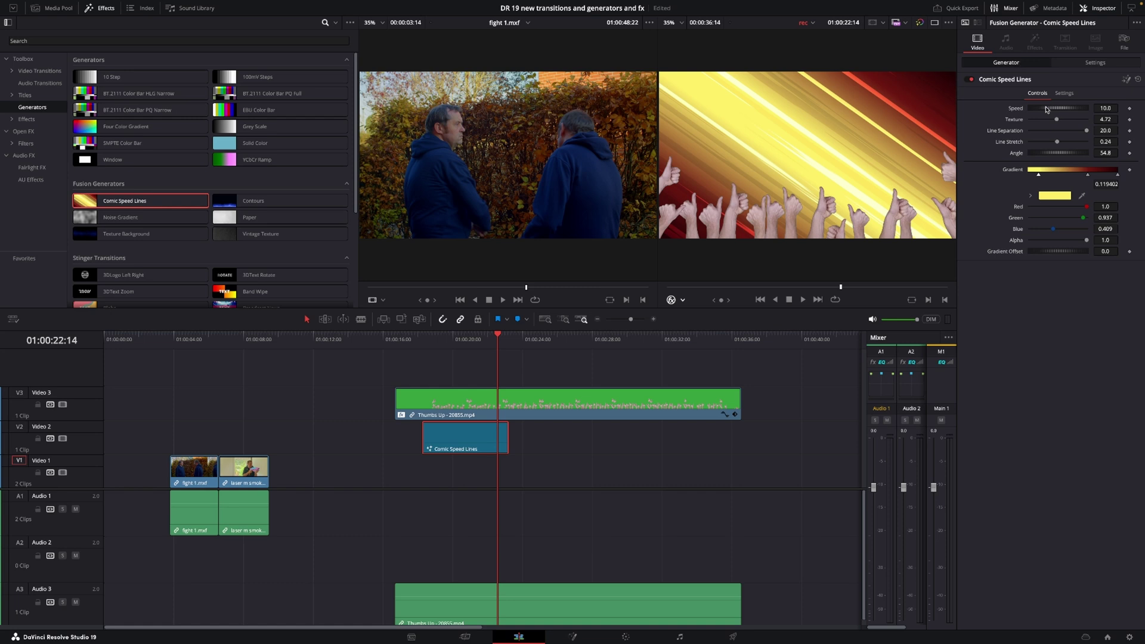
drag(1046, 109, 1075, 156)
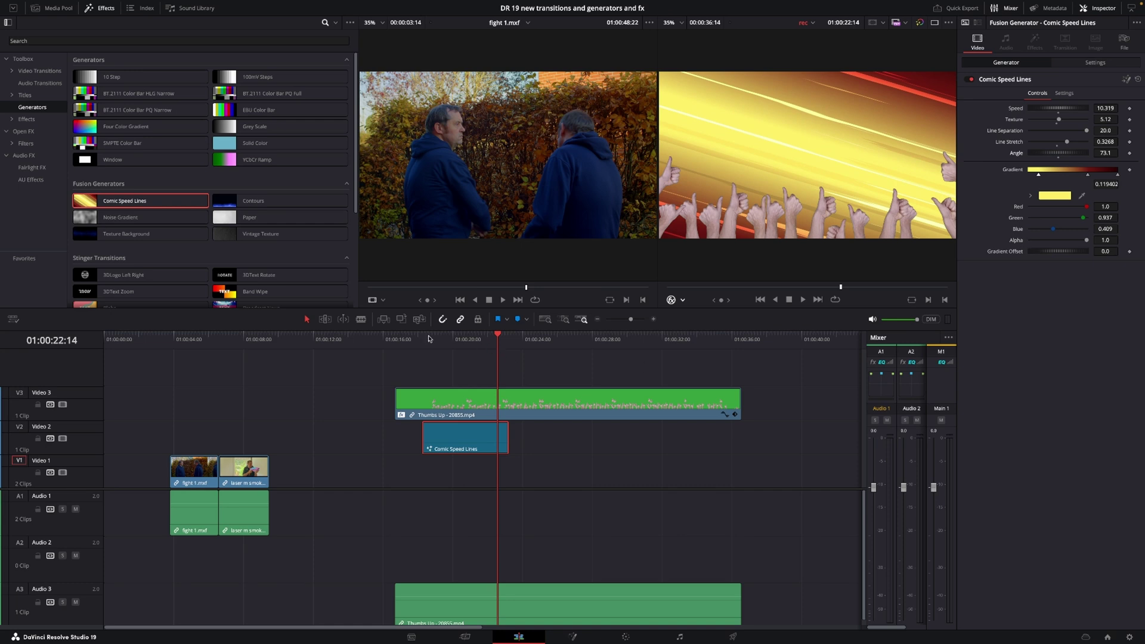
click(410, 344)
click(422, 344)
key(space)
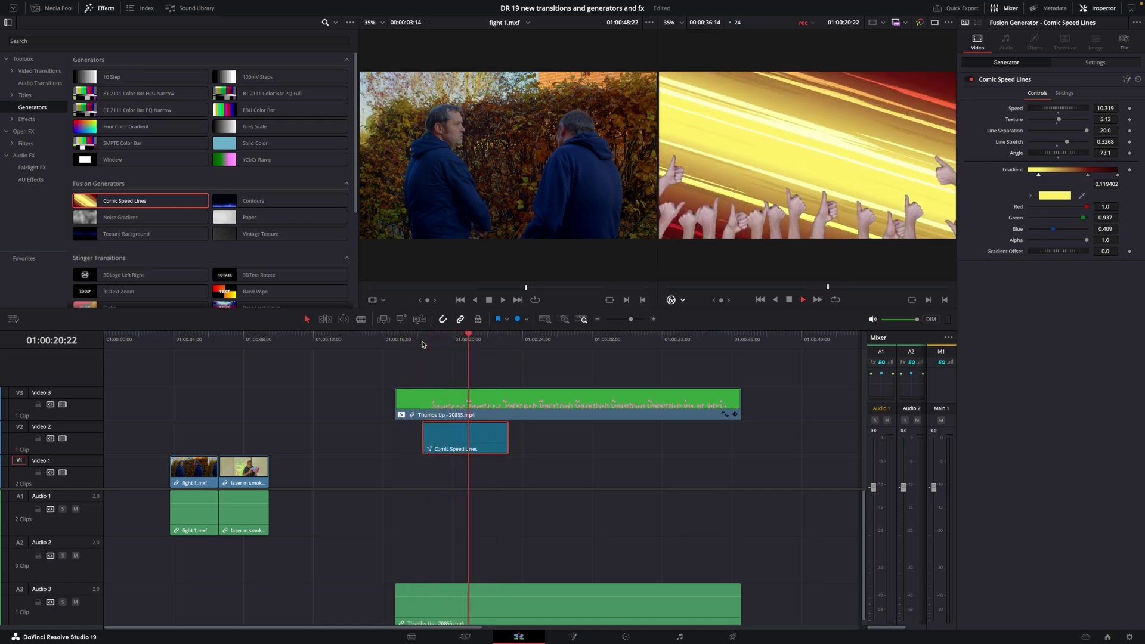
key(space)
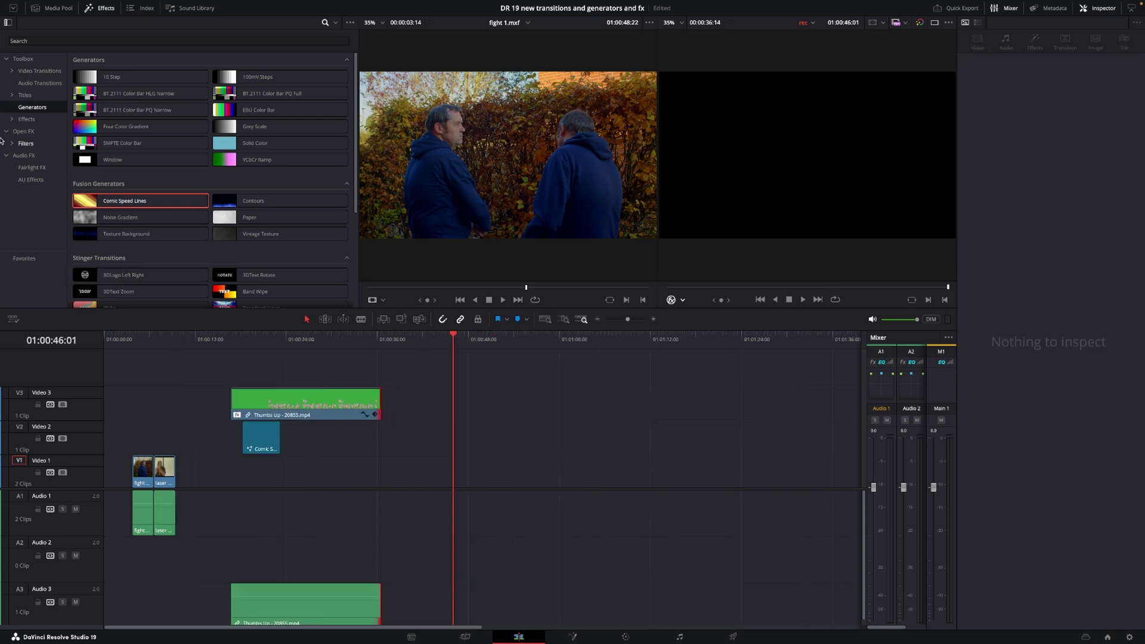
Place Untitled01791537.mov on Video 1 later in the timeline, leaving a gap
click(27, 122)
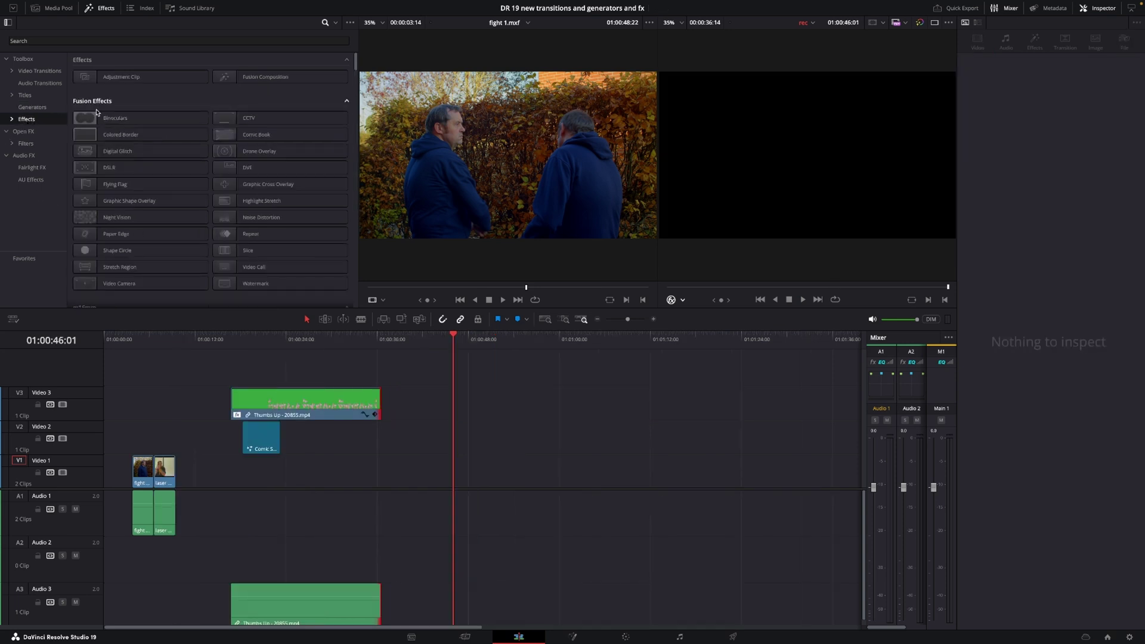
mouse_move(92, 117)
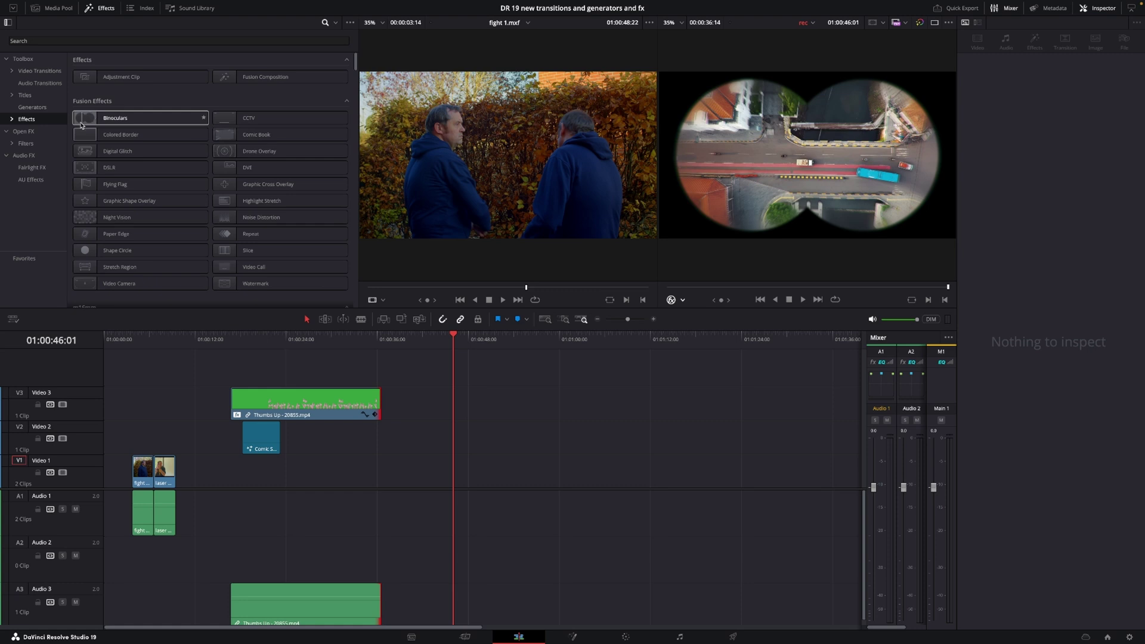
click(53, 8)
click(103, 206)
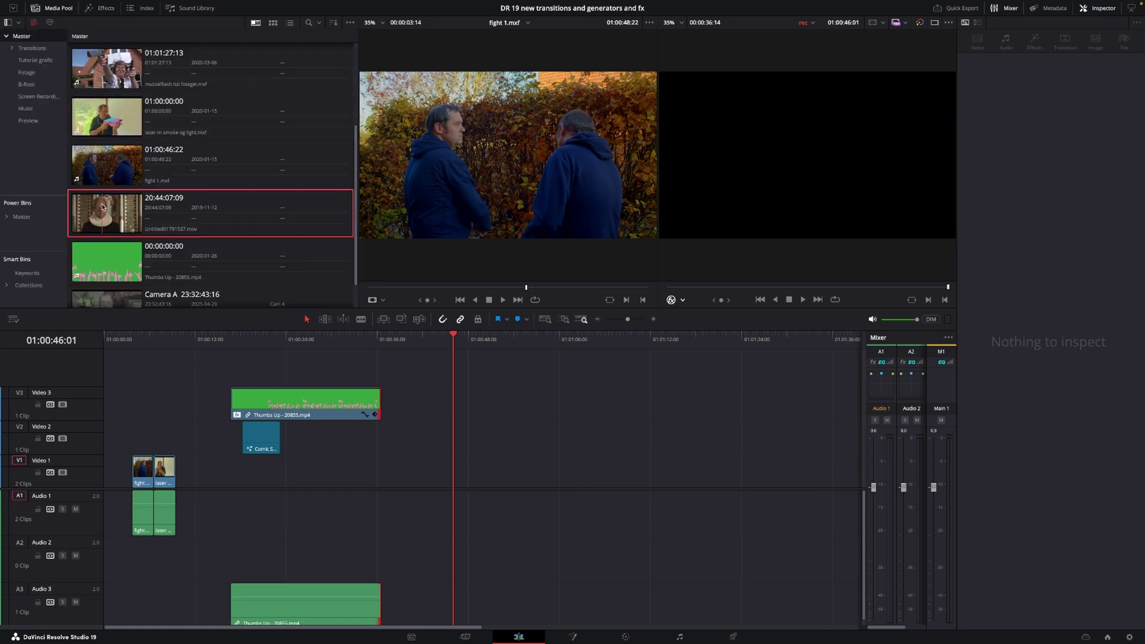
drag(103, 207, 478, 471)
Split the Untitled clip in two with the Blade tool
key(b)
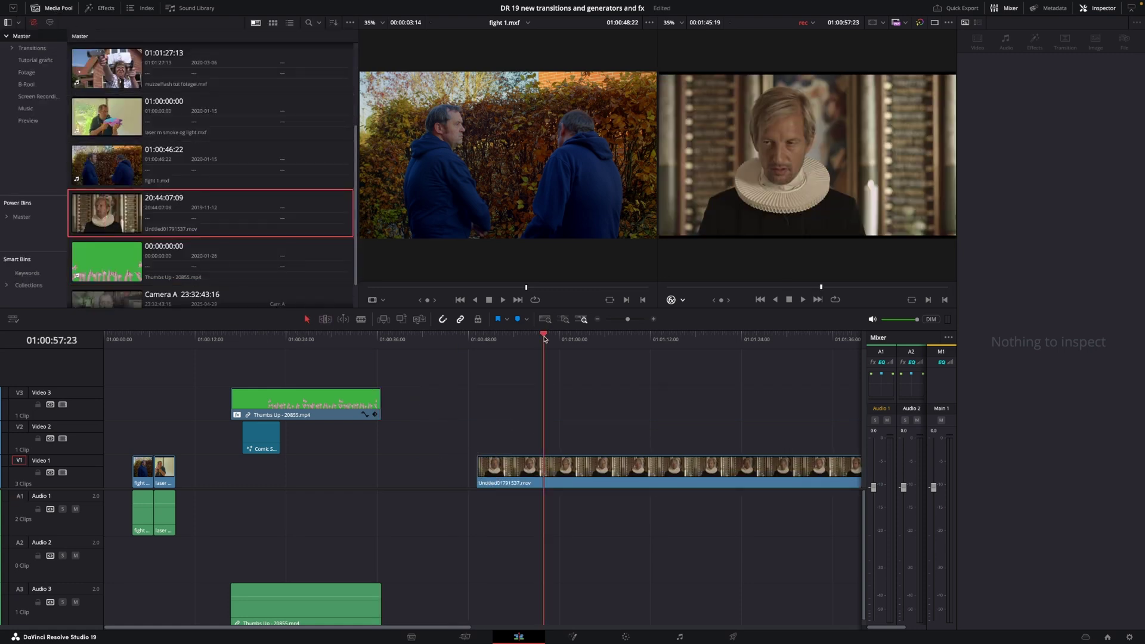
click(543, 475)
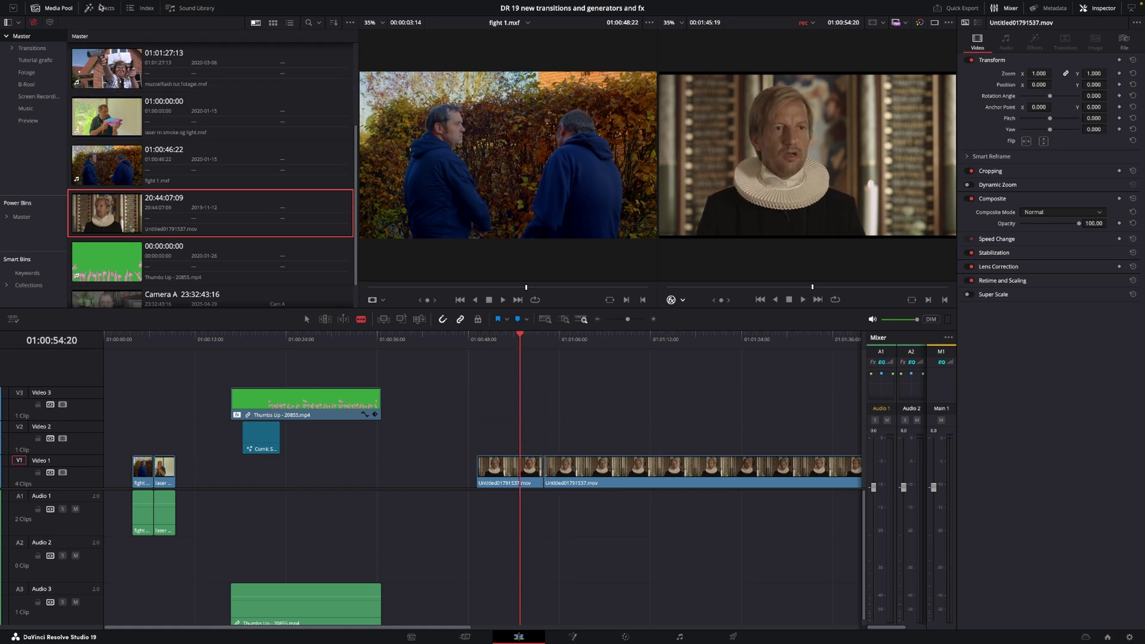
click(103, 8)
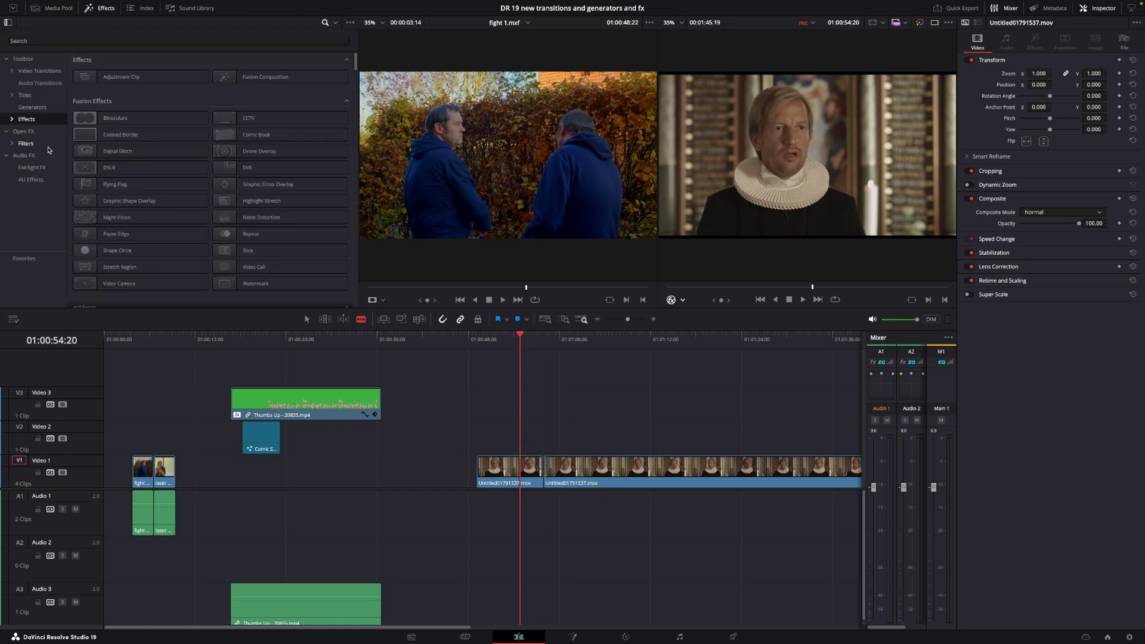
Drag the Comic Book Fusion effect onto the middle piece of the Untitled clip
drag(113, 184, 482, 469)
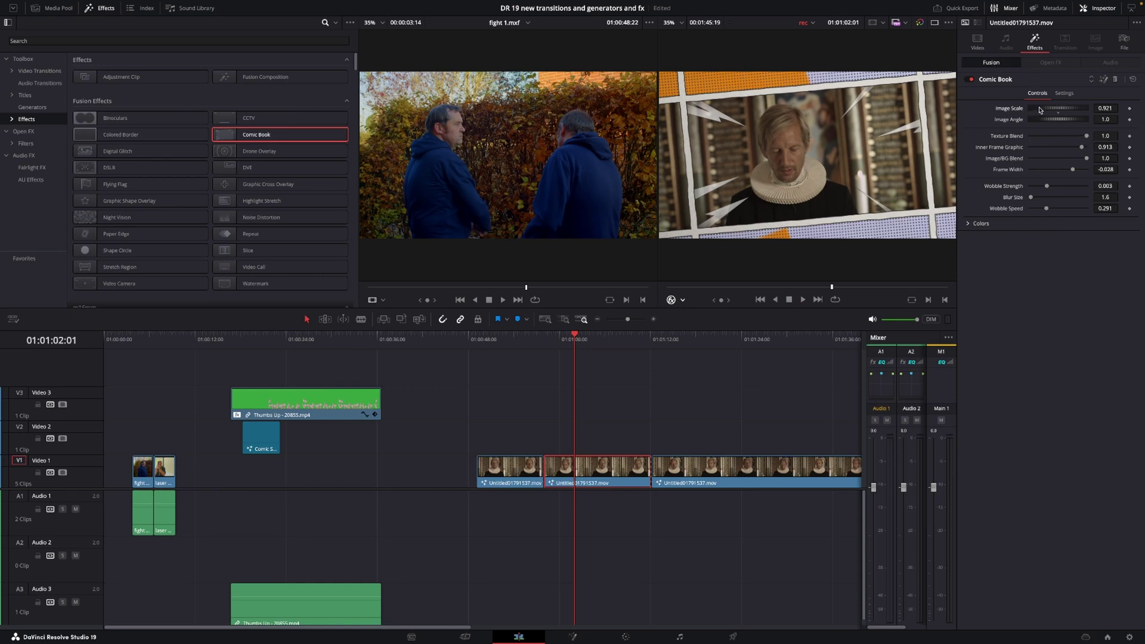
Set Comic Book Image Scale to 0.899 and Image Angle to 1.101, keeping Texture Blend unchanged
drag(1039, 110, 1008, 109)
double_click(1020, 110)
drag(1037, 121, 1050, 122)
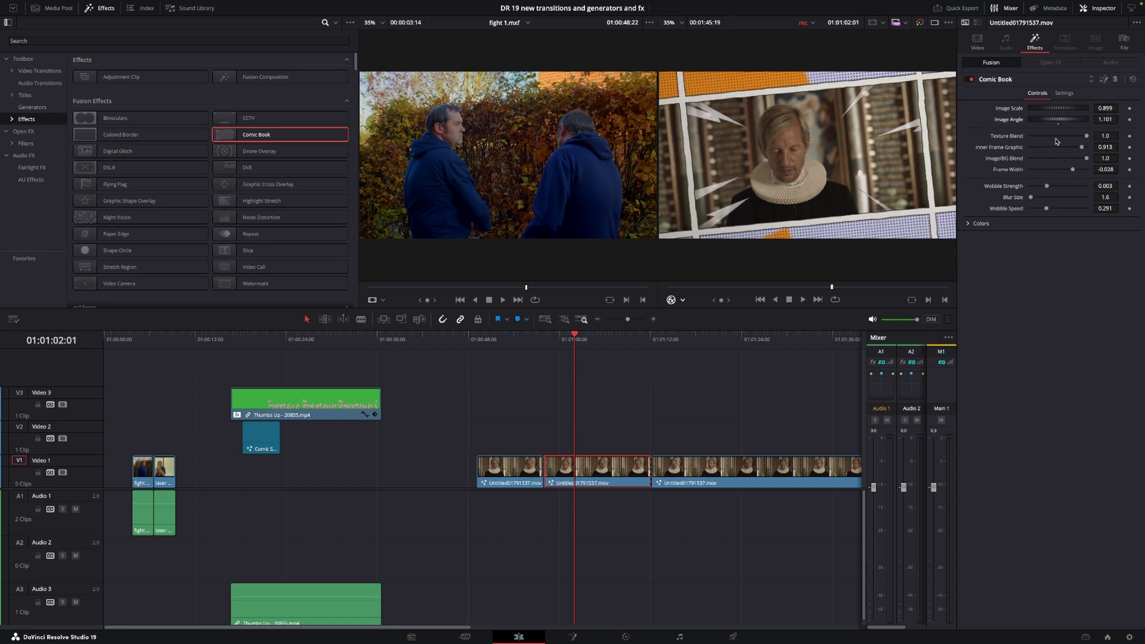
drag(1086, 136, 1020, 145)
key(ctrl+z)
Set Inner Frame Graphic to 1.0, Image/BG Blend to 0.496 and Frame Width to -0.0252
drag(1082, 150, 1110, 152)
key(ctrl+z)
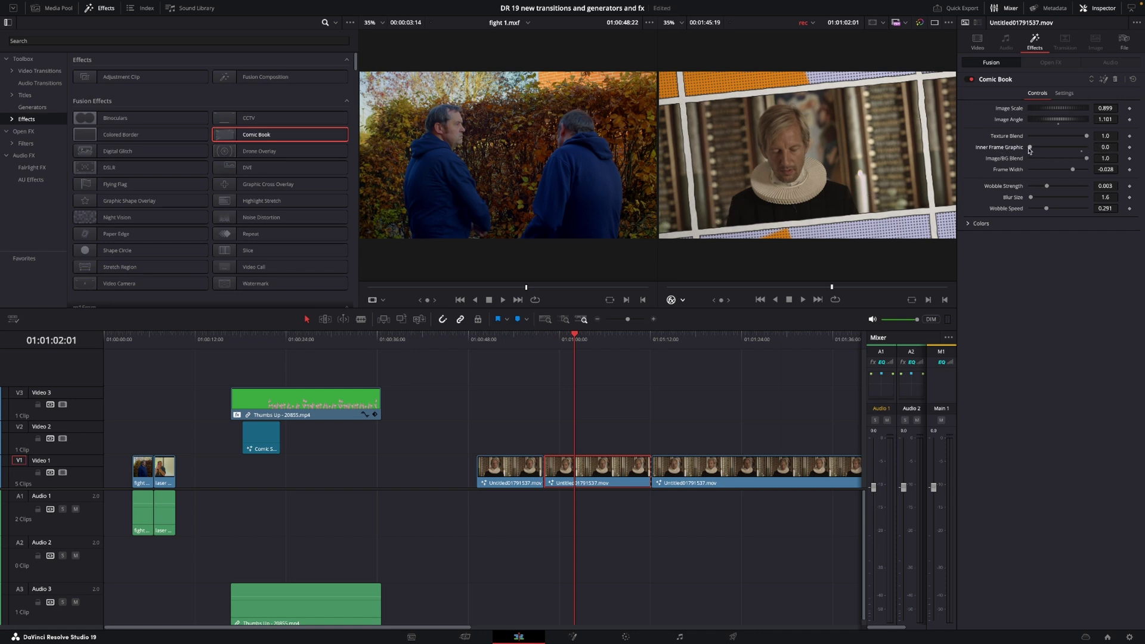
drag(1030, 150, 1106, 152)
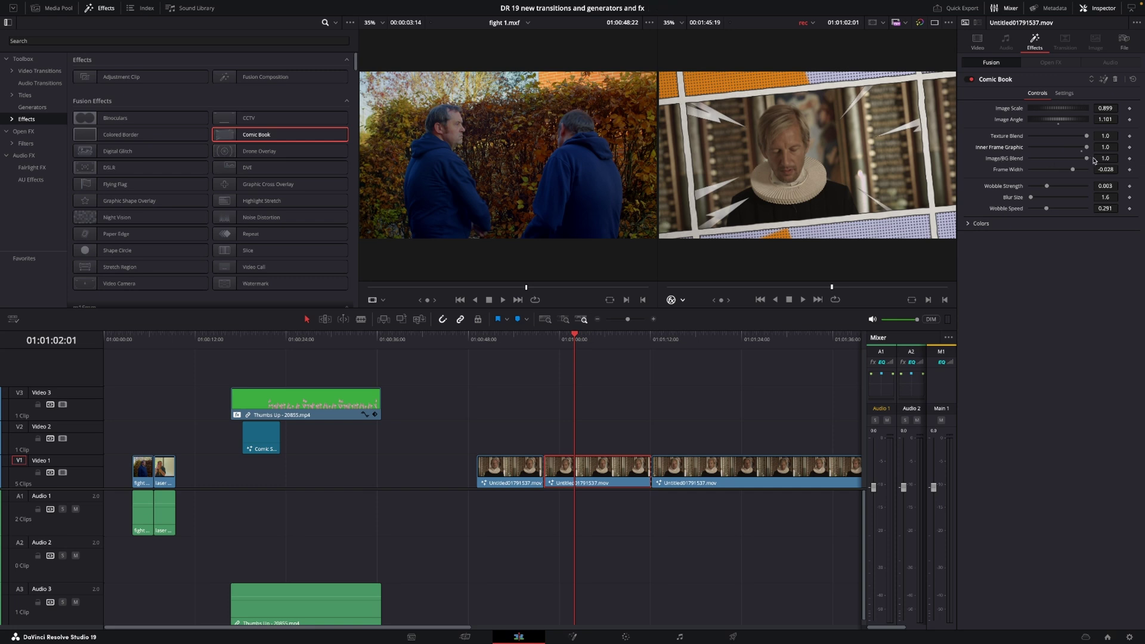
drag(1089, 159, 1058, 158)
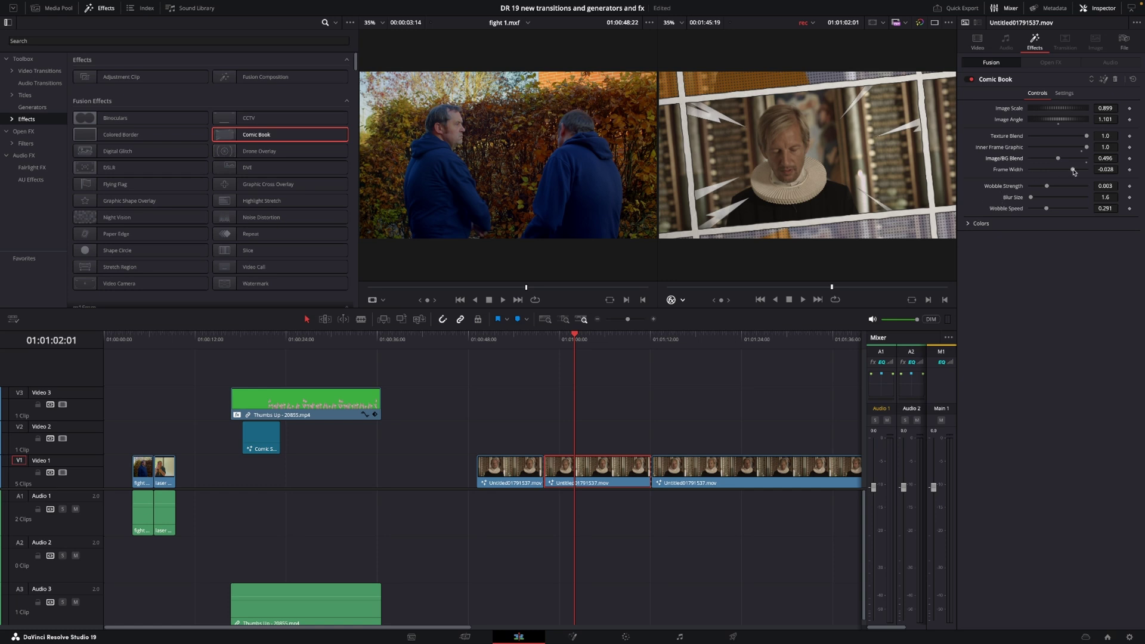
drag(1074, 172, 1073, 171)
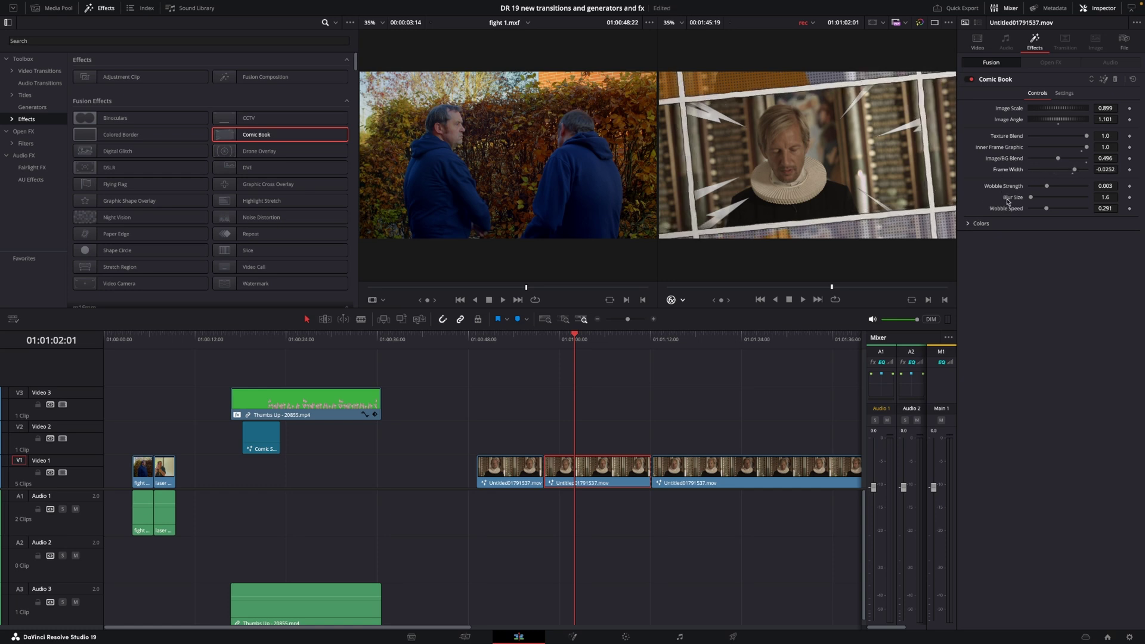
Expand the Comic Book Colors section to show the frame, outline and background colours
click(968, 223)
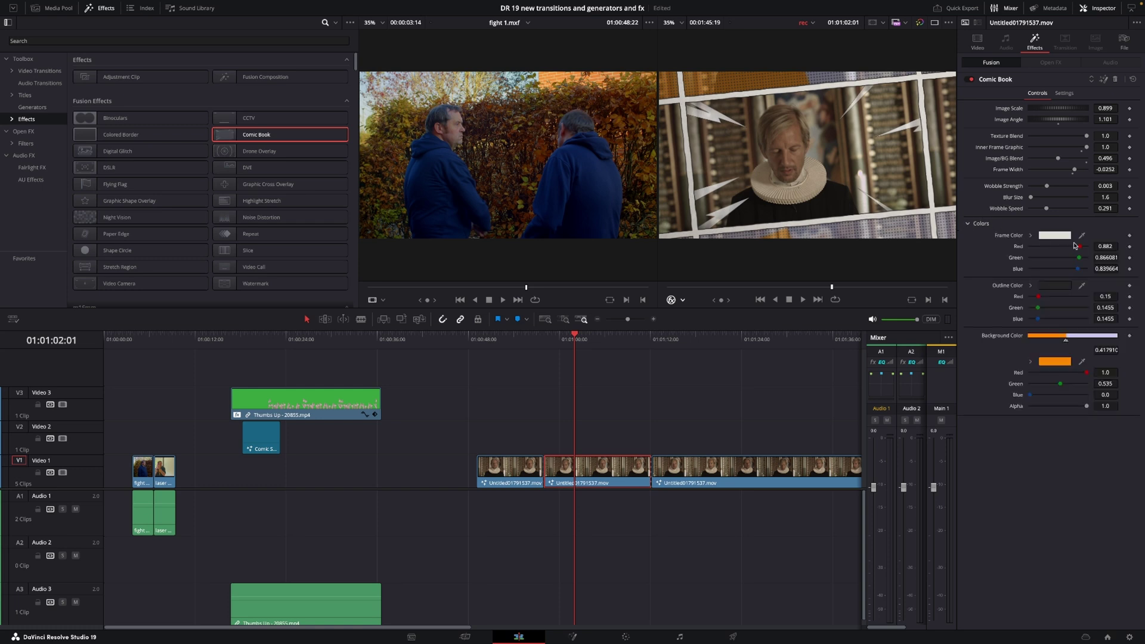